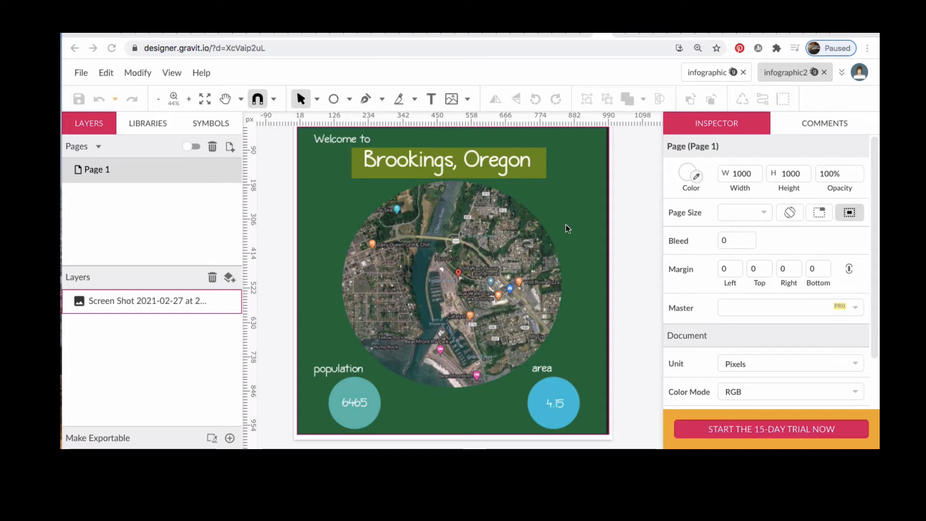
Step: Switch to the infographic tab to view the finished example design
click(702, 74)
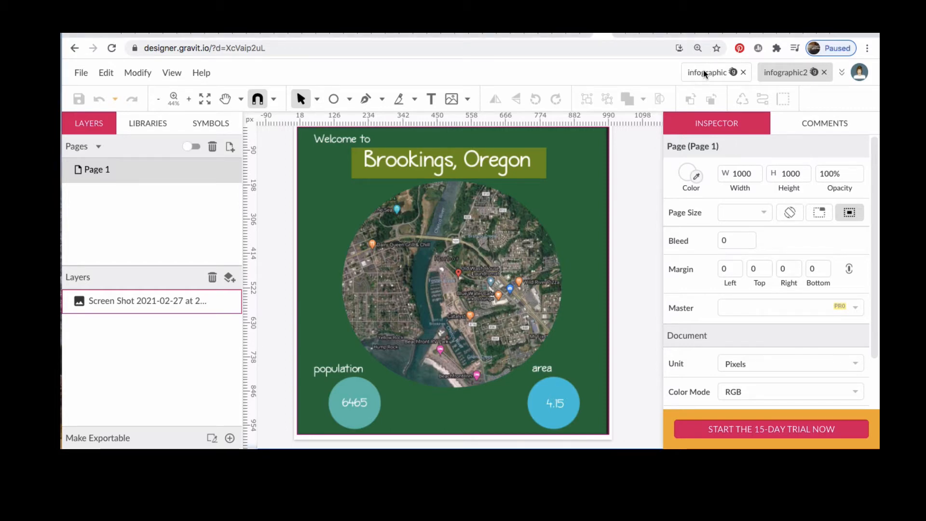
click(704, 74)
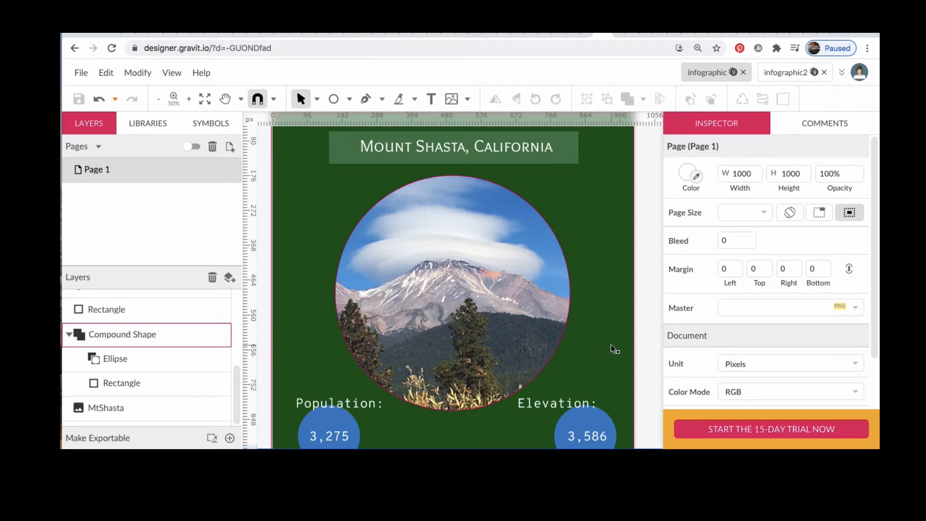
Step: Create a new 1000 × 1000 px design
click(80, 72)
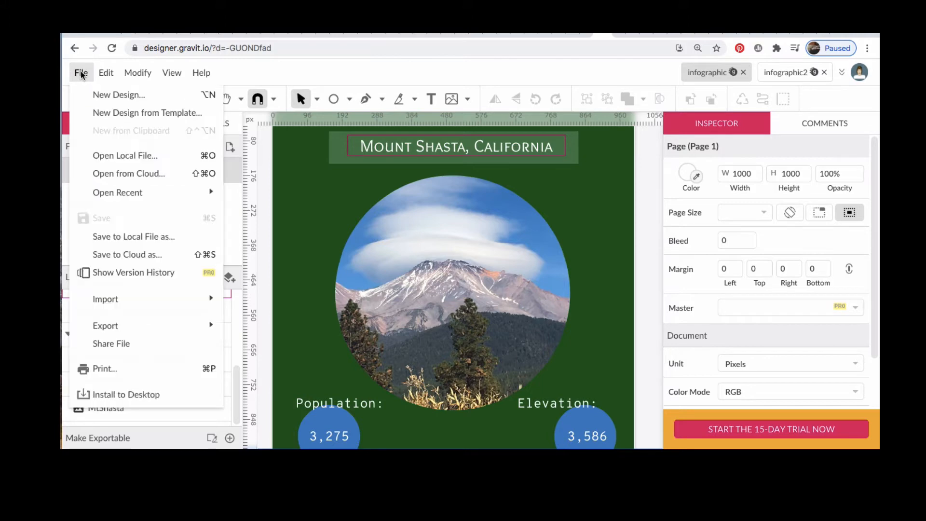
click(113, 96)
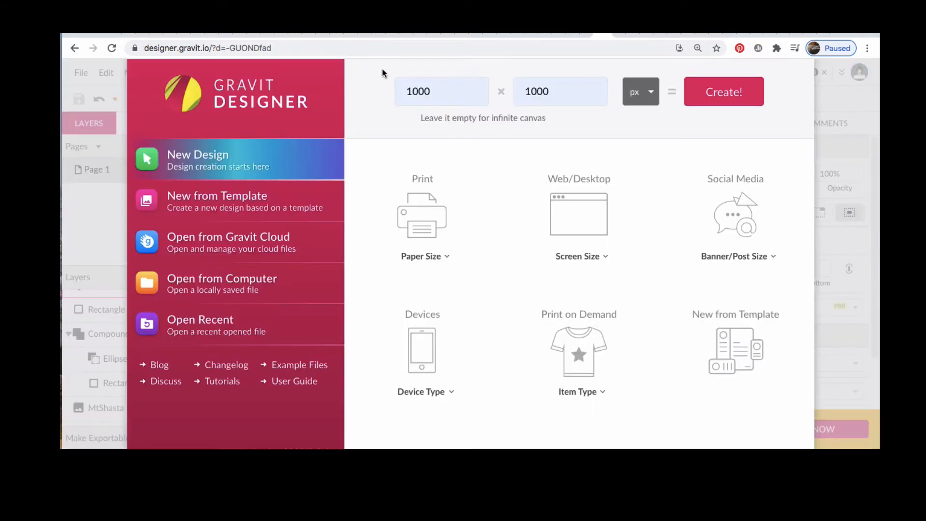
click(736, 92)
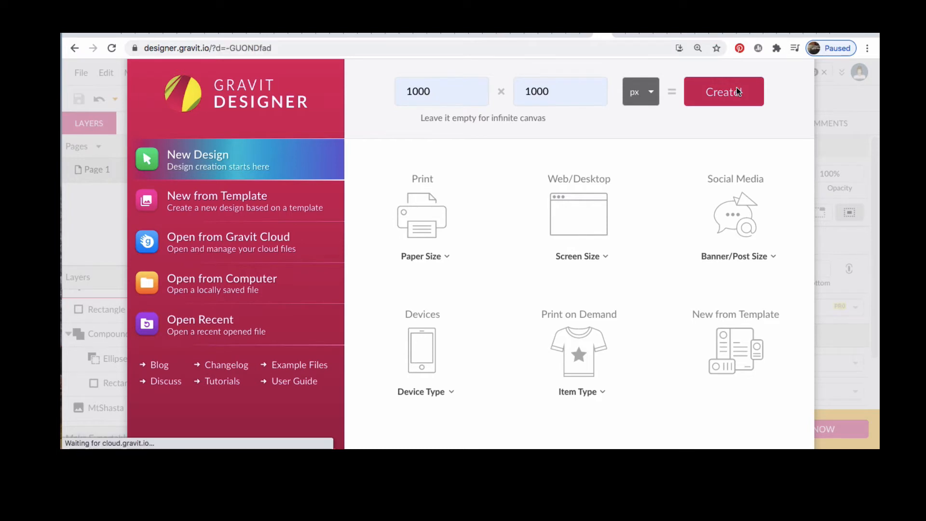
Step: Draw a rectangle covering the whole 1000 × 1000 page
key(r)
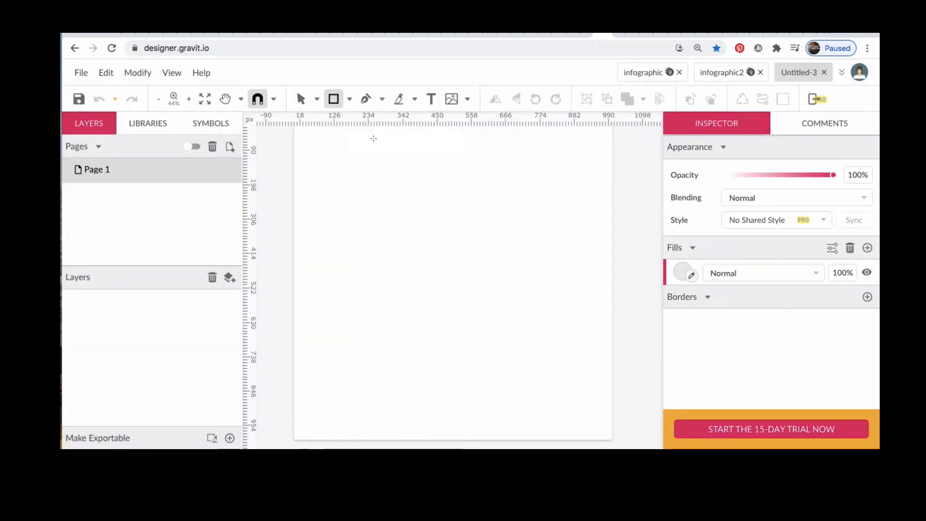
key(ctrl+minus)
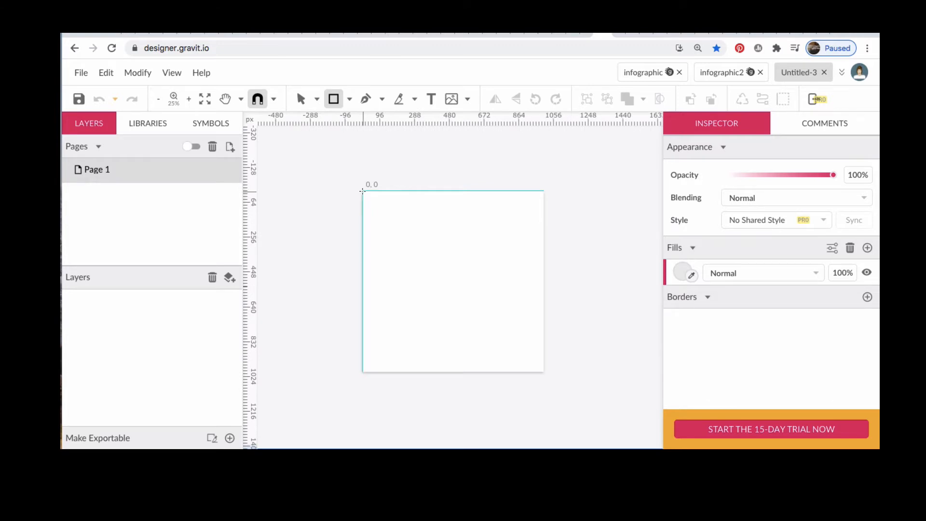
mouse_move(362, 192)
mouse_down()
mouse_move(449, 254)
mouse_move(544, 371)
mouse_up()
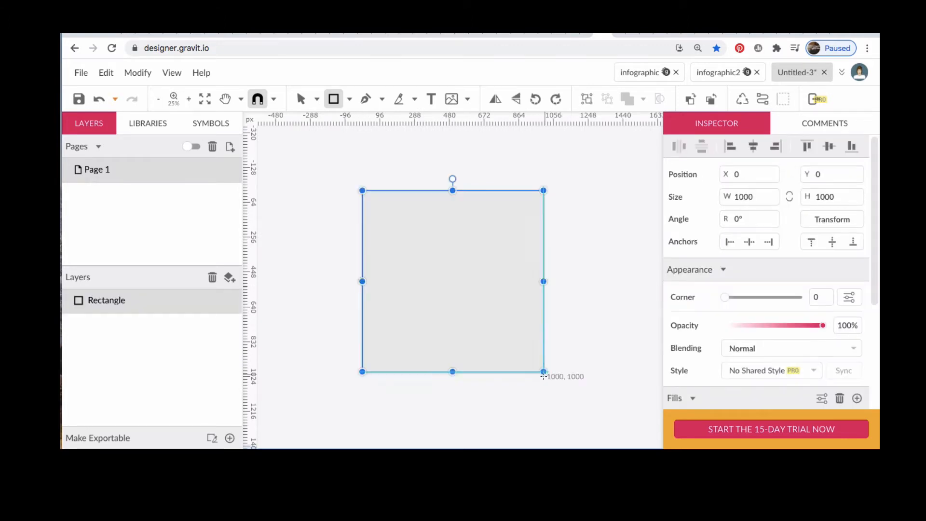
Step: Fill the rectangle with dark green #1A461A
scroll(722, 381, down, 4)
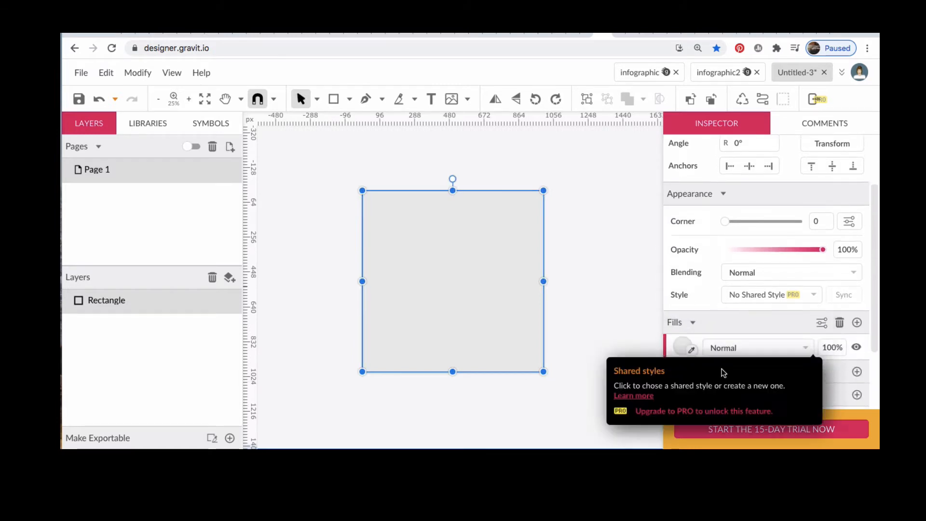
click(681, 309)
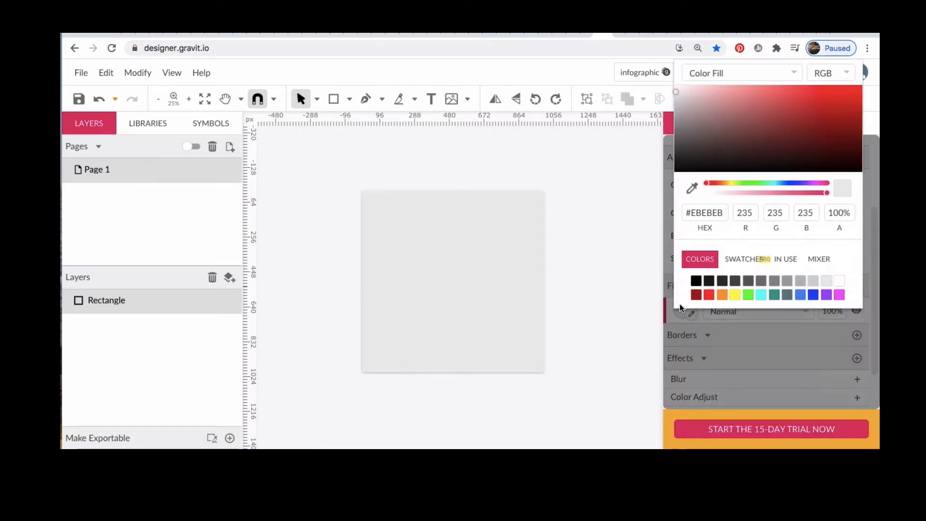
click(748, 298)
click(792, 149)
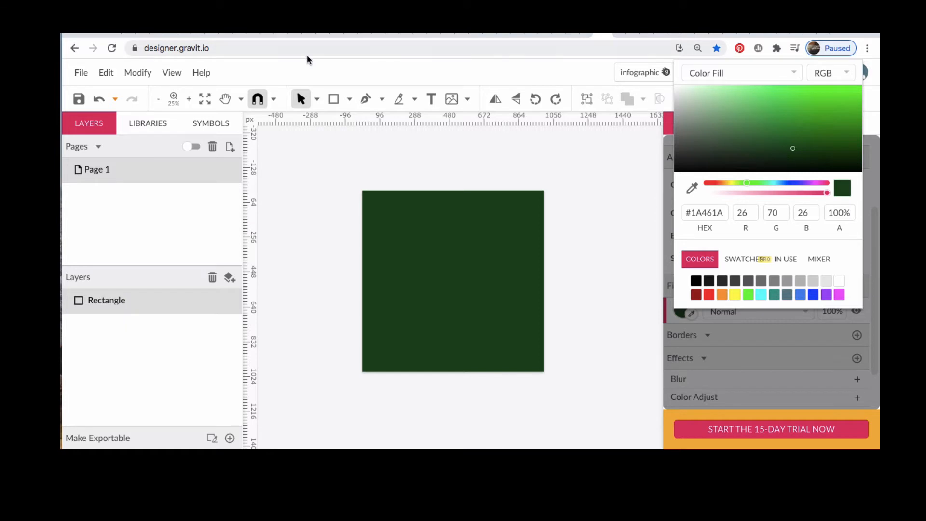
Step: Draw a circle about 700 px wide on the upper part of the green rectangle
click(349, 99)
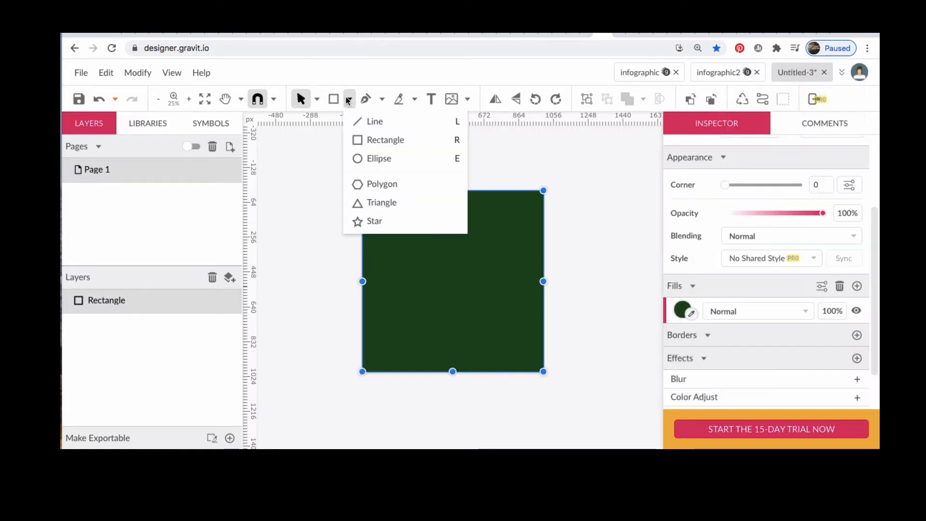
click(359, 158)
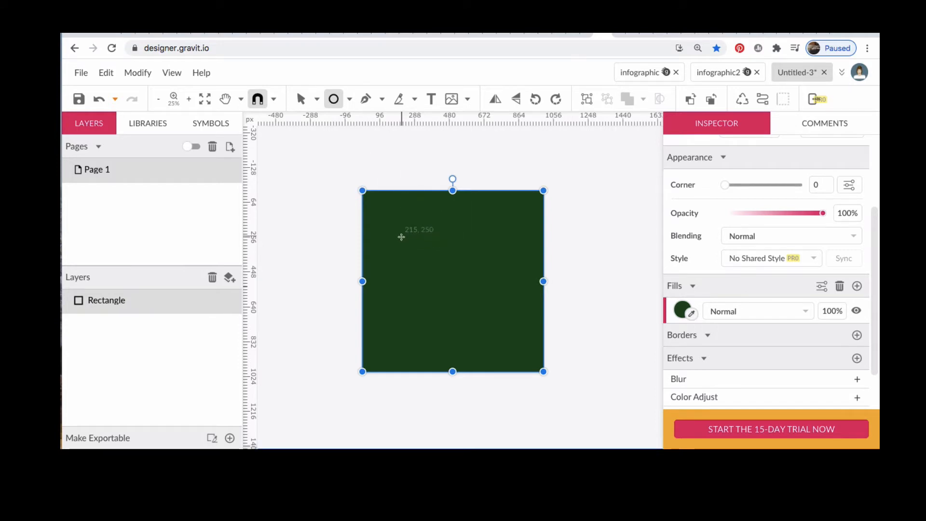
drag(401, 238, 527, 328)
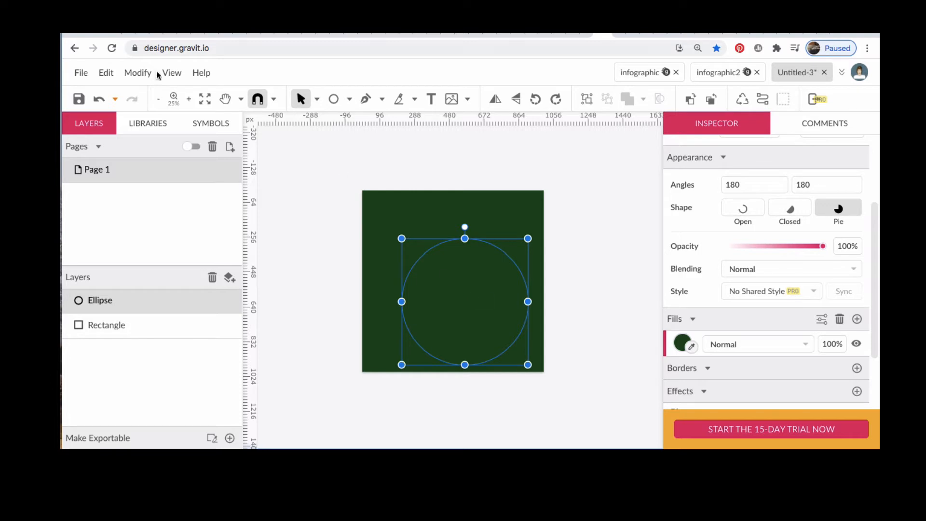
Step: Align the circle to the center and middle of the page
click(136, 73)
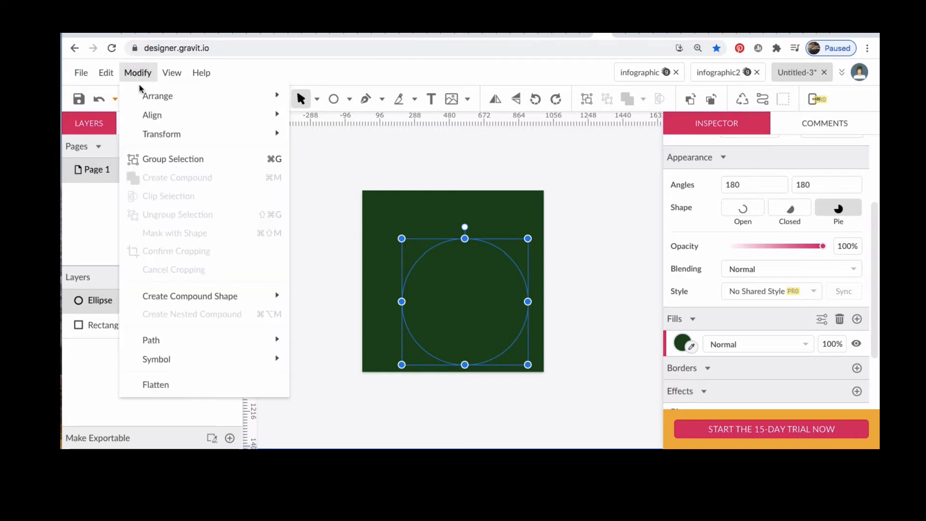
mouse_move(157, 116)
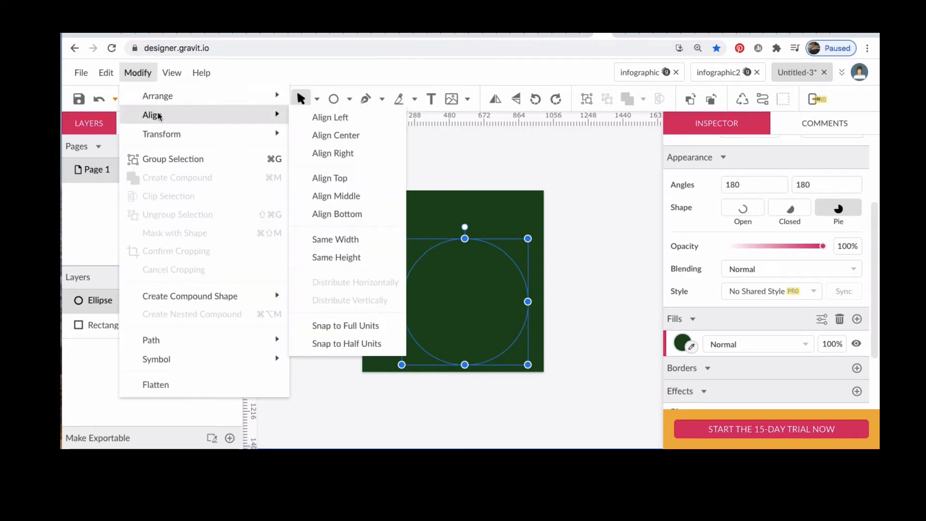
click(330, 135)
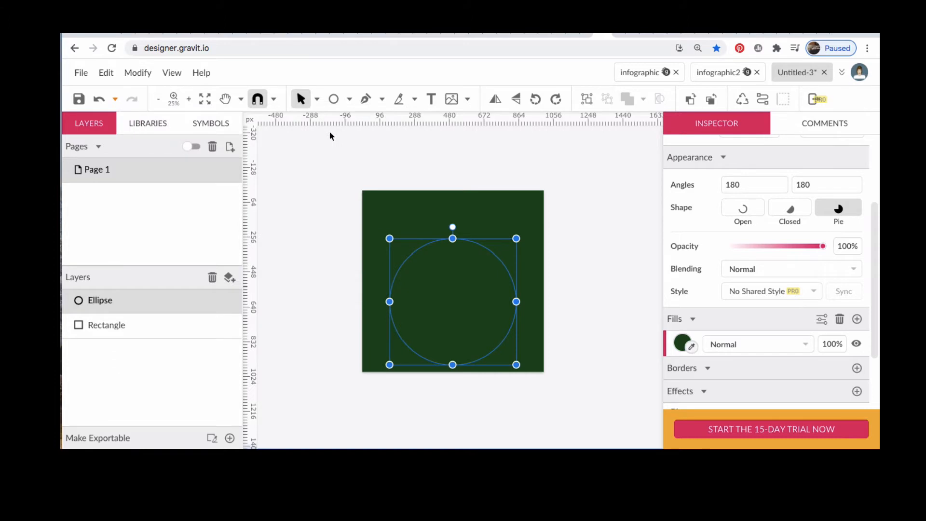
click(138, 73)
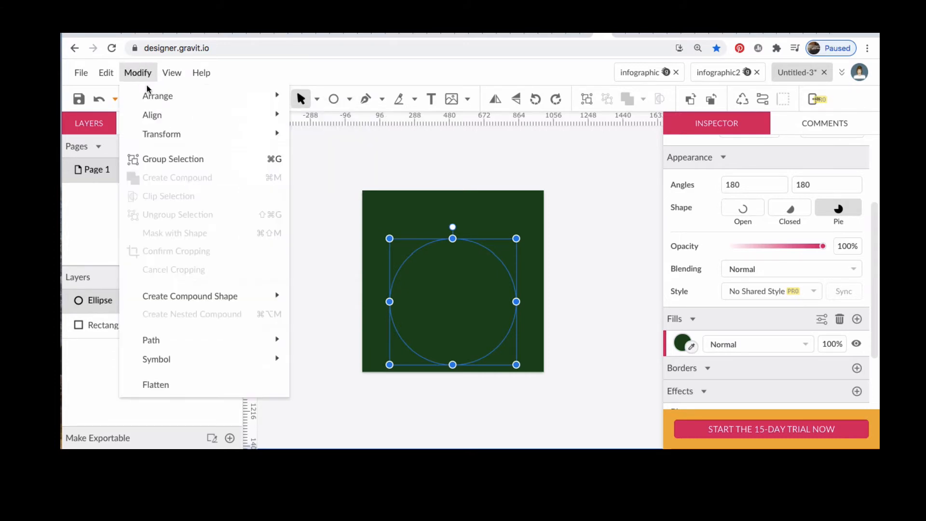
mouse_move(173, 122)
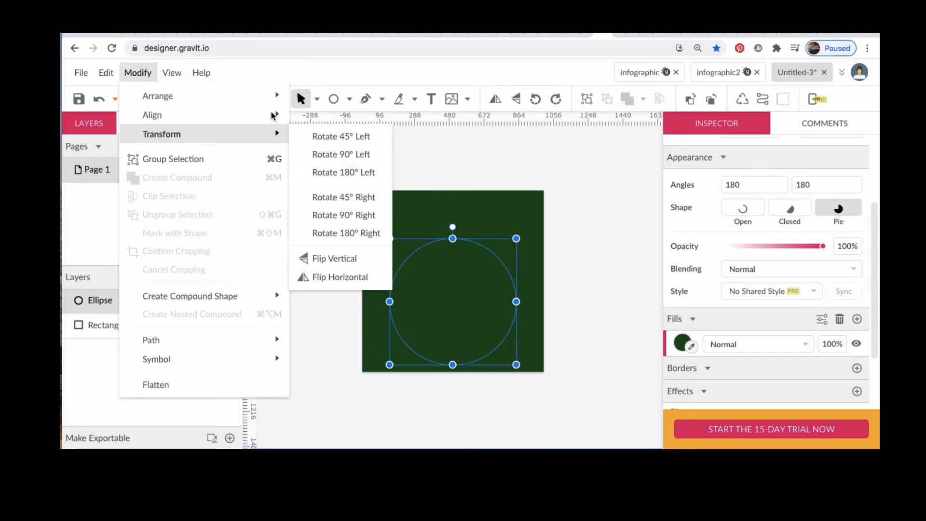
click(334, 196)
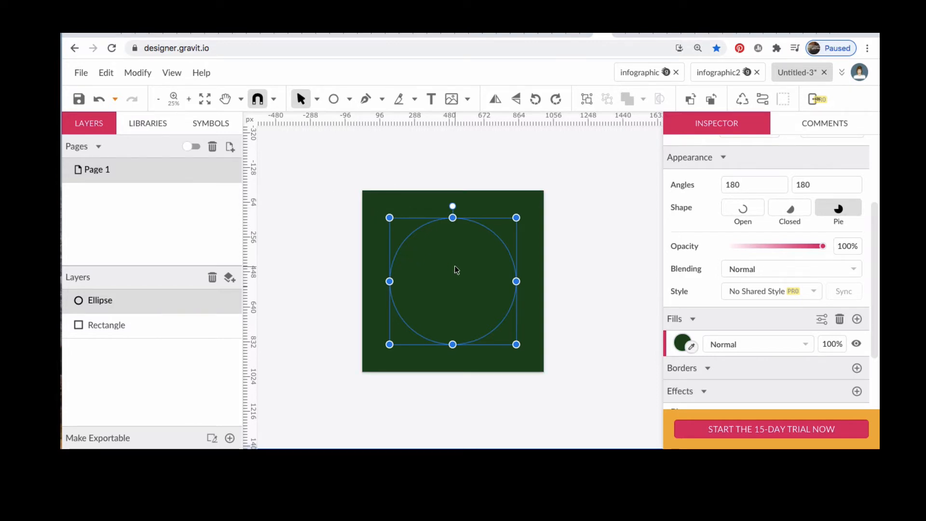
Step: Select both the rectangle and circle and subtract the circle to cut a round hole
click(497, 207)
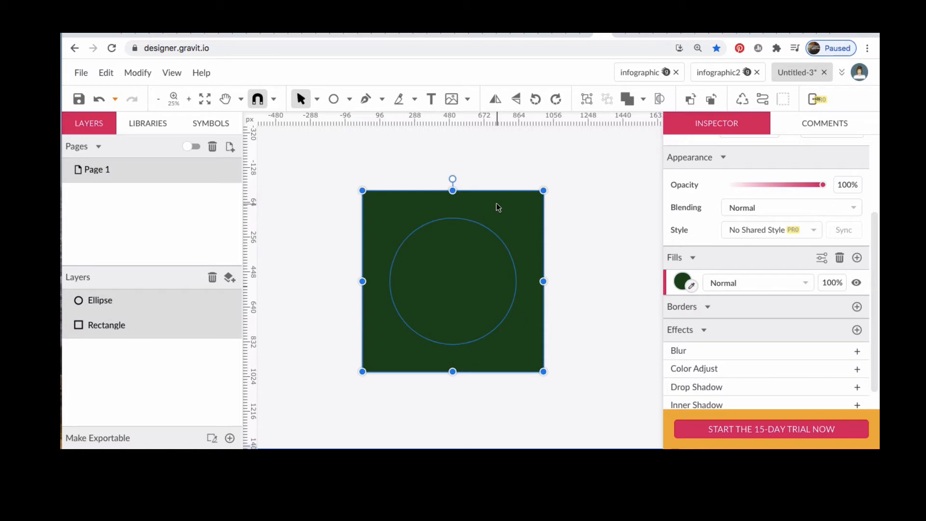
click(642, 101)
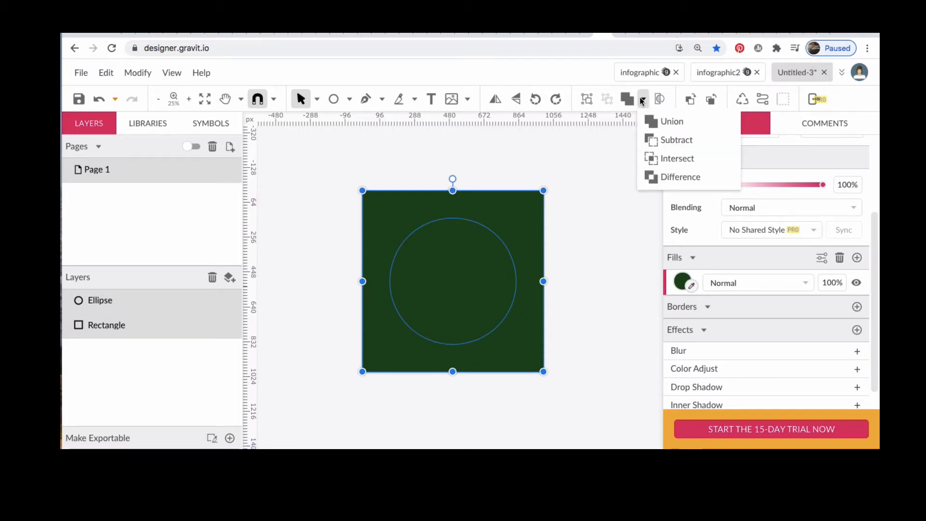
click(655, 142)
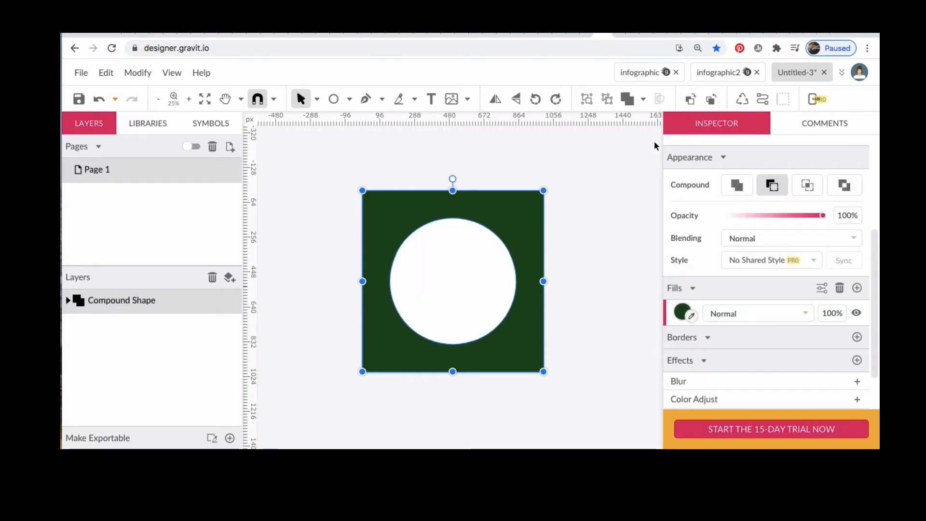
Step: Place the image MtShasta.jpg from the Downloads folder
click(467, 99)
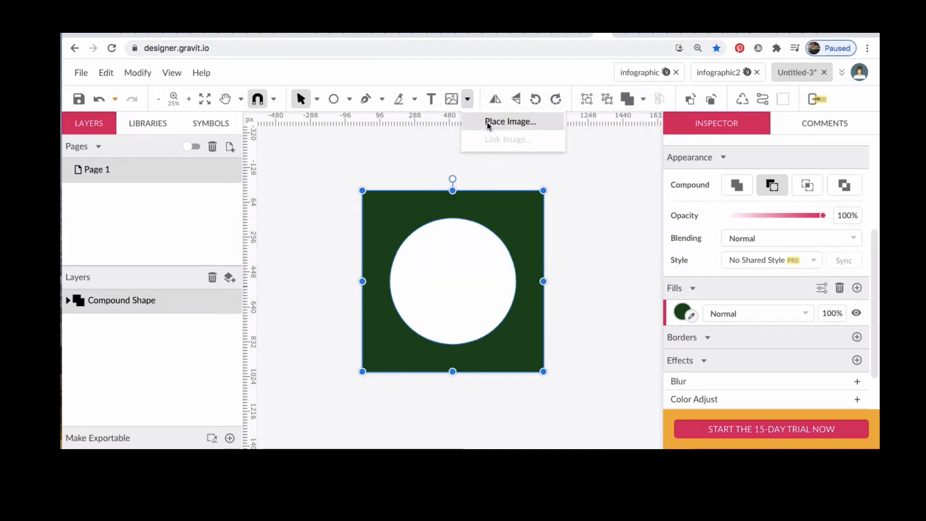
click(498, 124)
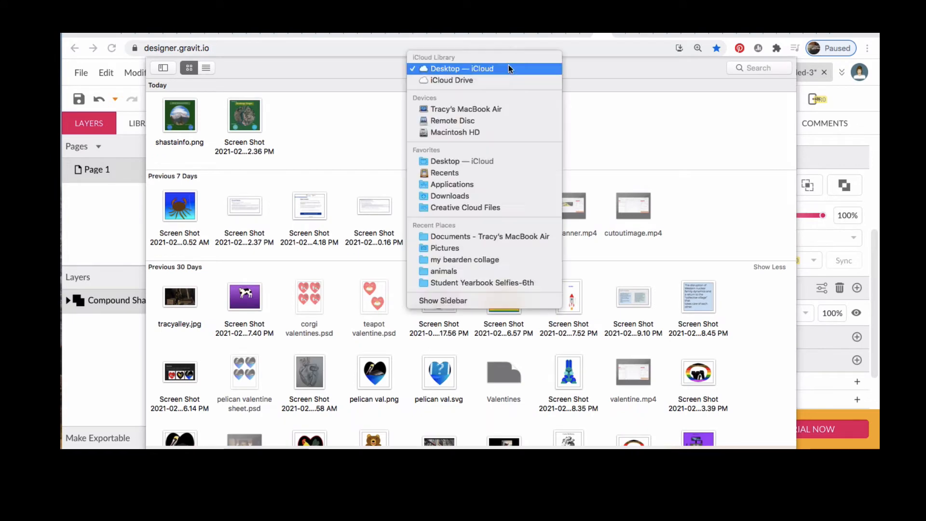
click(510, 68)
click(472, 196)
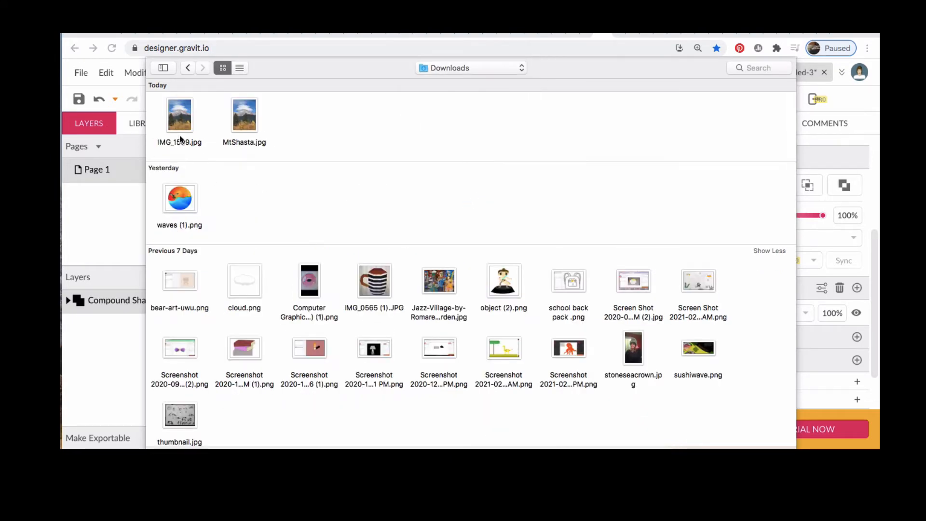
click(237, 116)
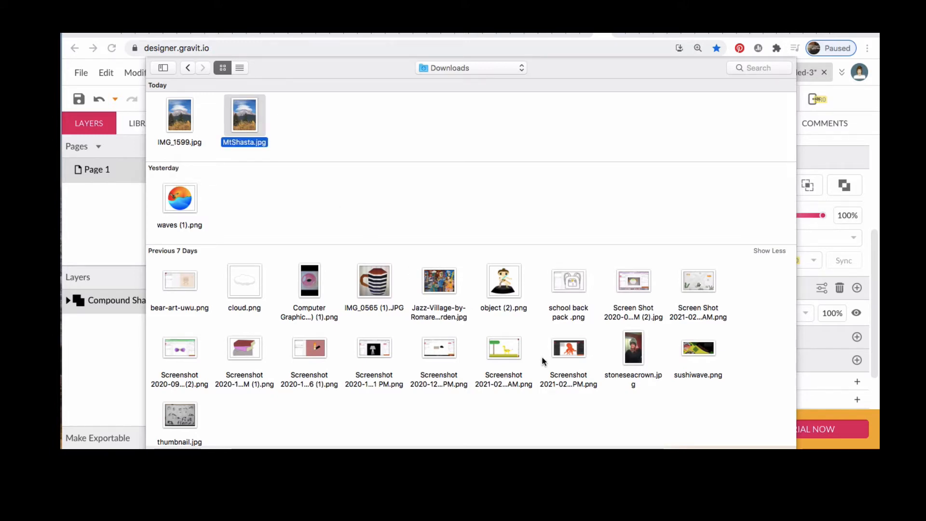
key(Return)
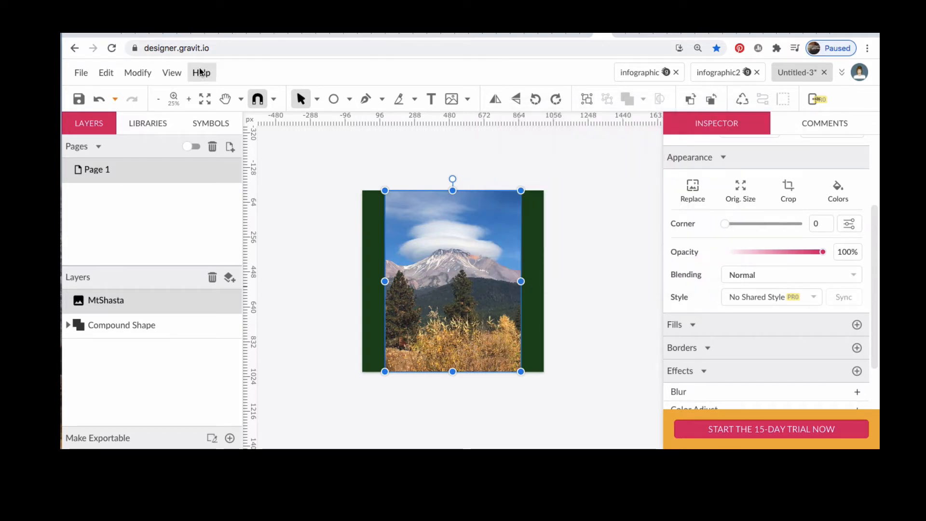
Step: Send the MtShasta image backward behind the compound shape
click(138, 72)
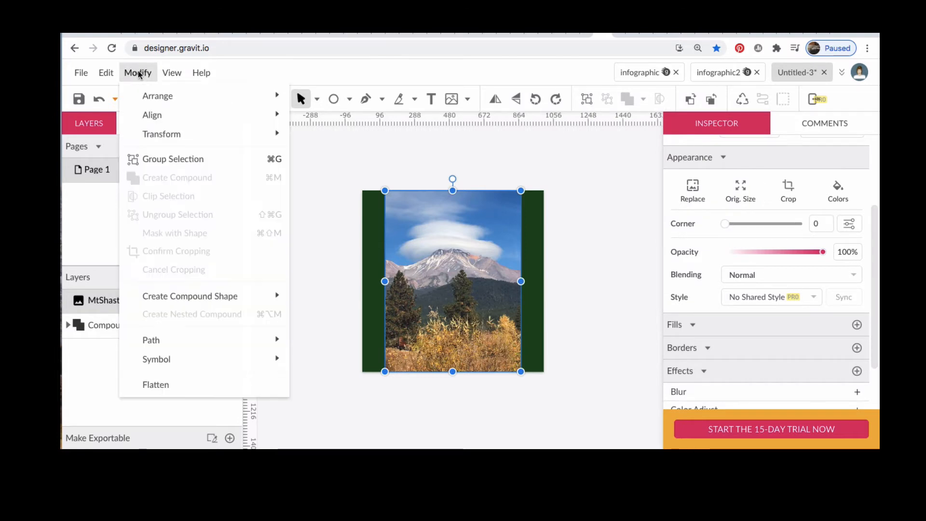
mouse_move(176, 99)
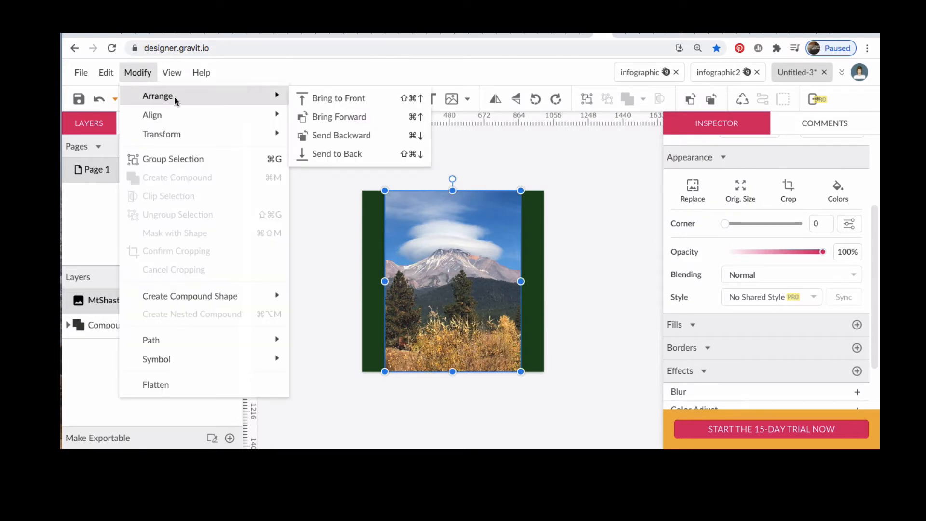
click(337, 135)
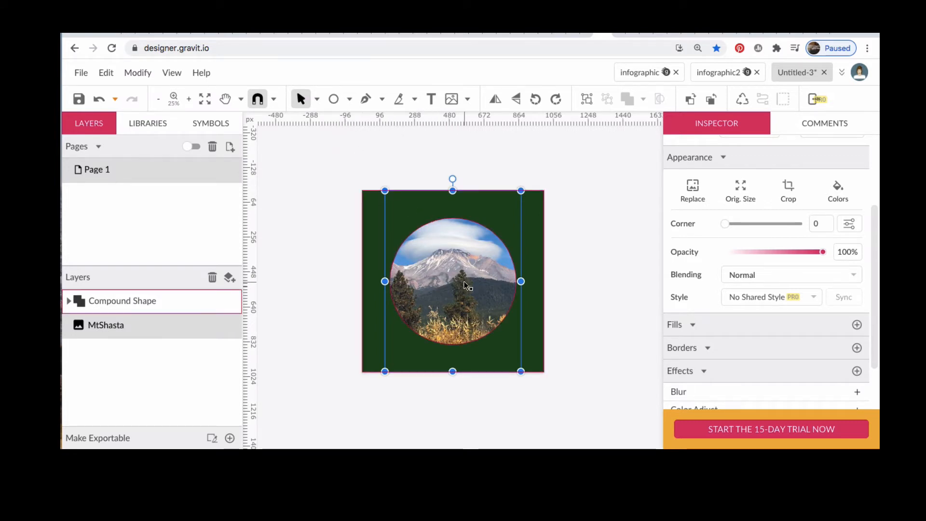
Step: Nudge the MtShasta image slightly downward behind the circular hole
drag(462, 281, 466, 293)
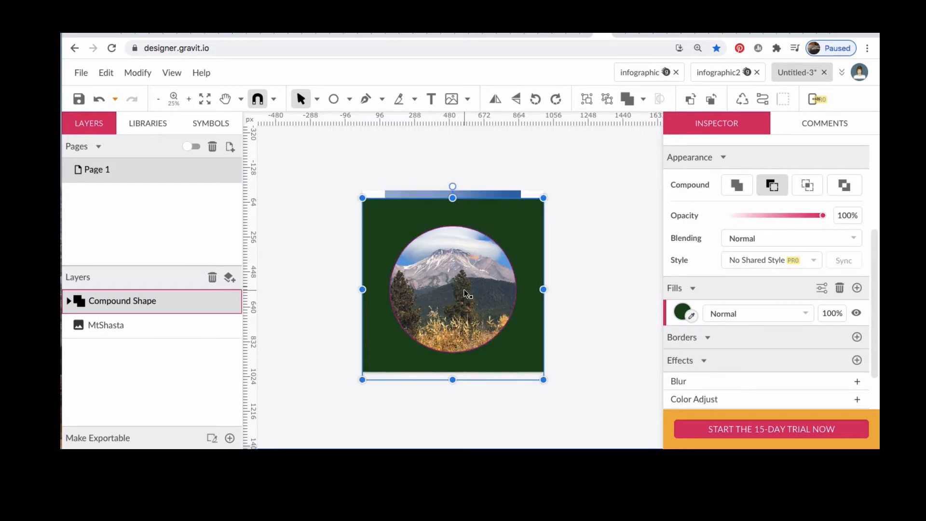
key(ctrl+z)
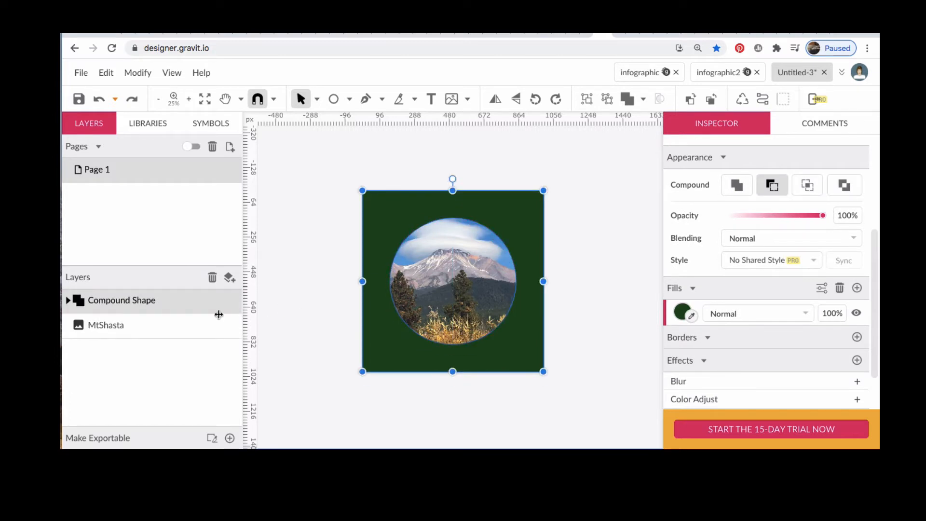
click(159, 329)
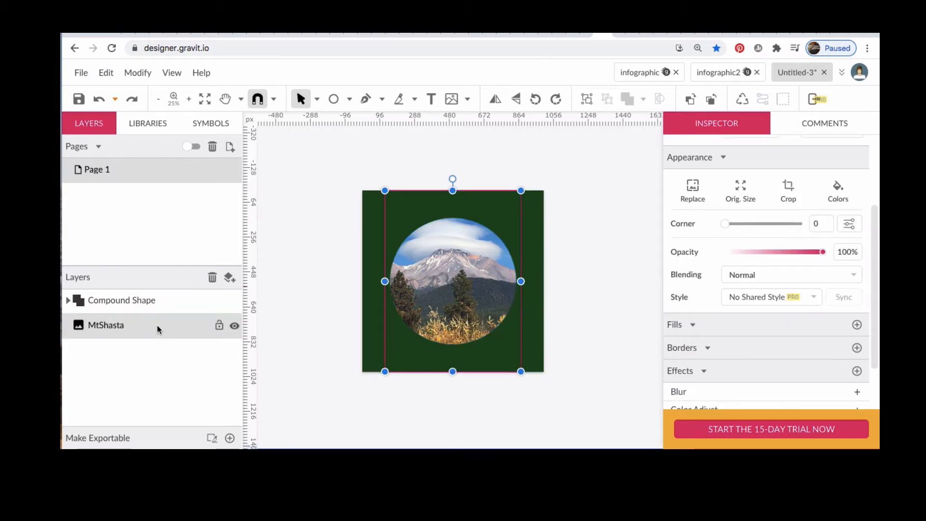
key(Down)
key(Down)
key(Down)
key(Down)
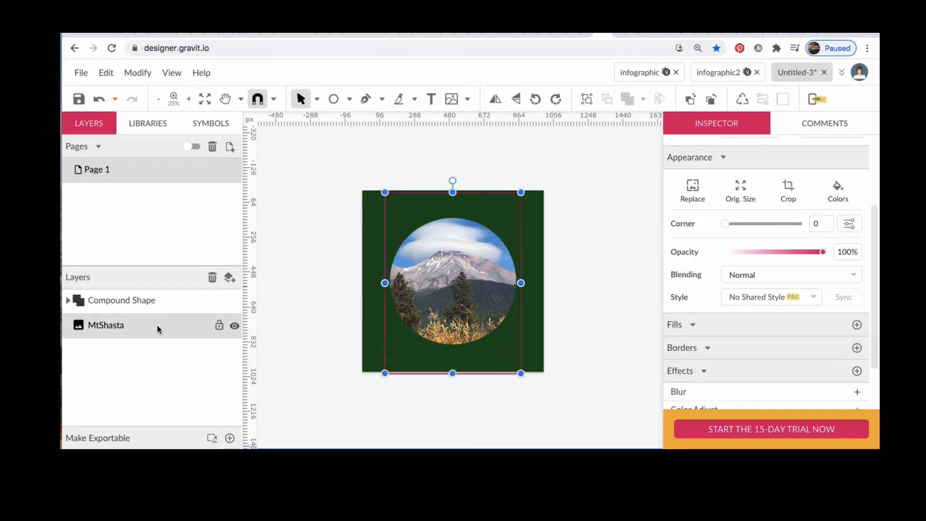
Step: Nudge the MtShasta image further down behind the circular hole and deselect it
key(Down)
key(Down)
key(Down)
key(Down)
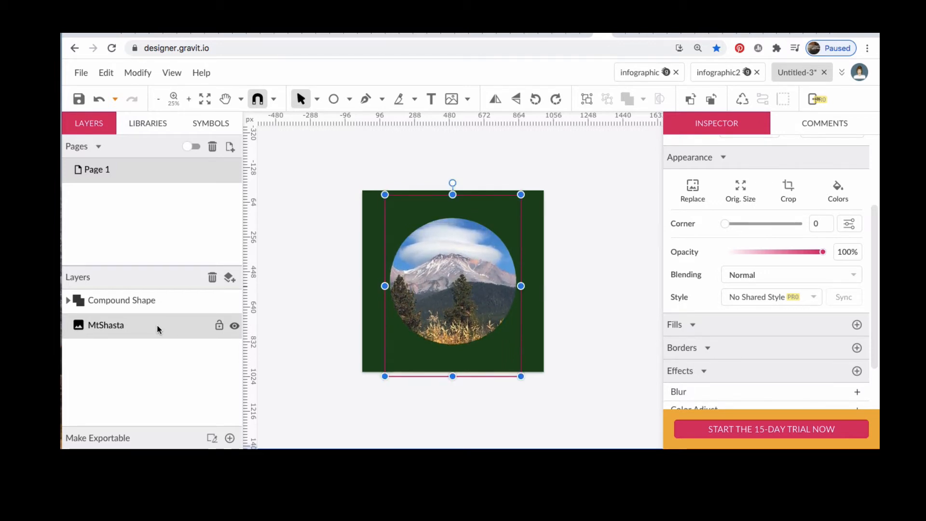
key(Down)
key(Down)
key(Down)
key(Down)
key(Down)
key(Down)
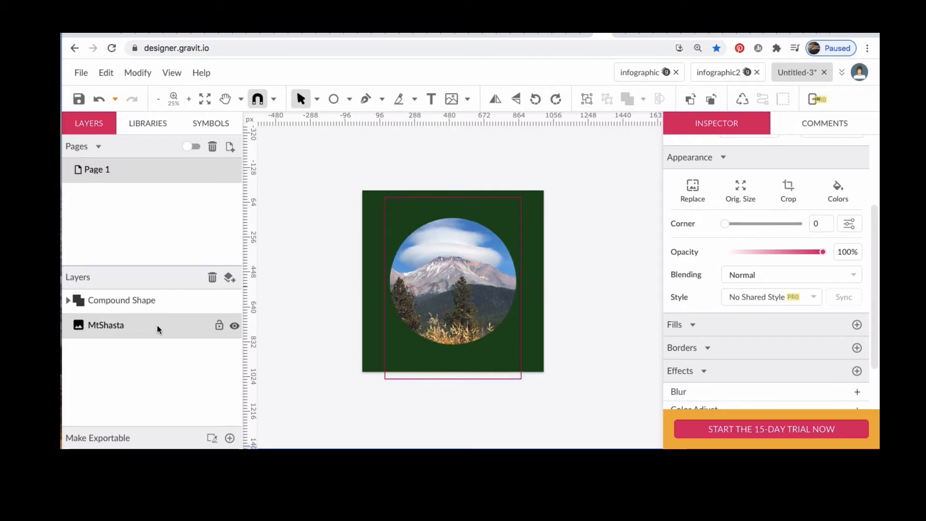
key(Down)
key(Down)
key(Down)
key(Down)
key(Down)
key(Down)
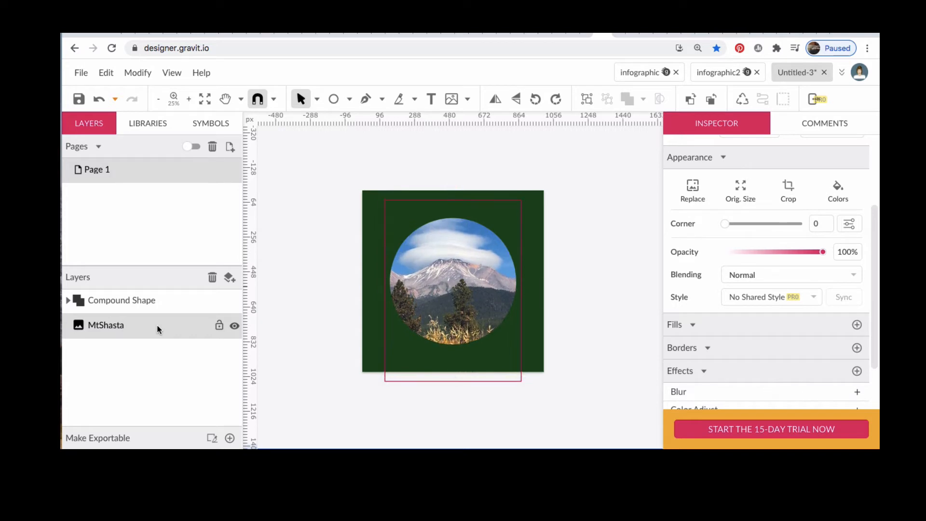
key(Down)
key(Down)
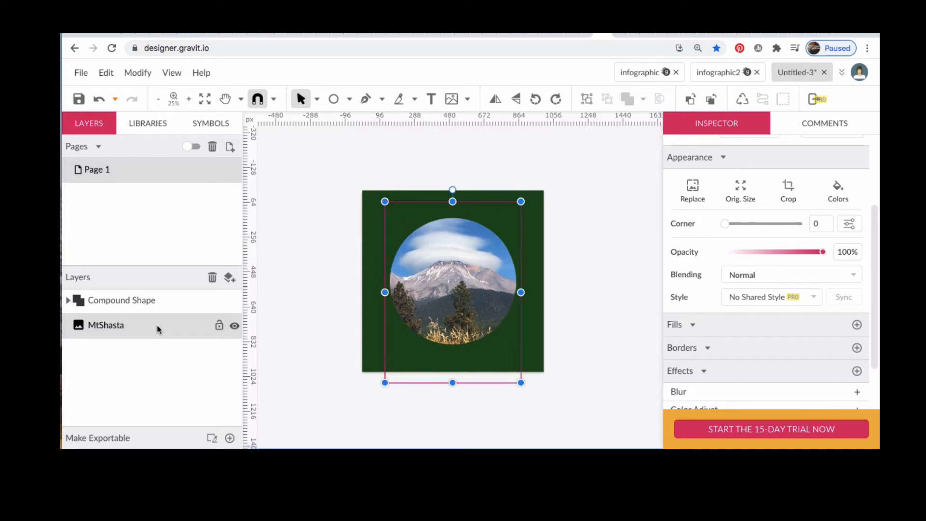
key(Down)
key(Down)
key(Down)
key(Down)
key(Down)
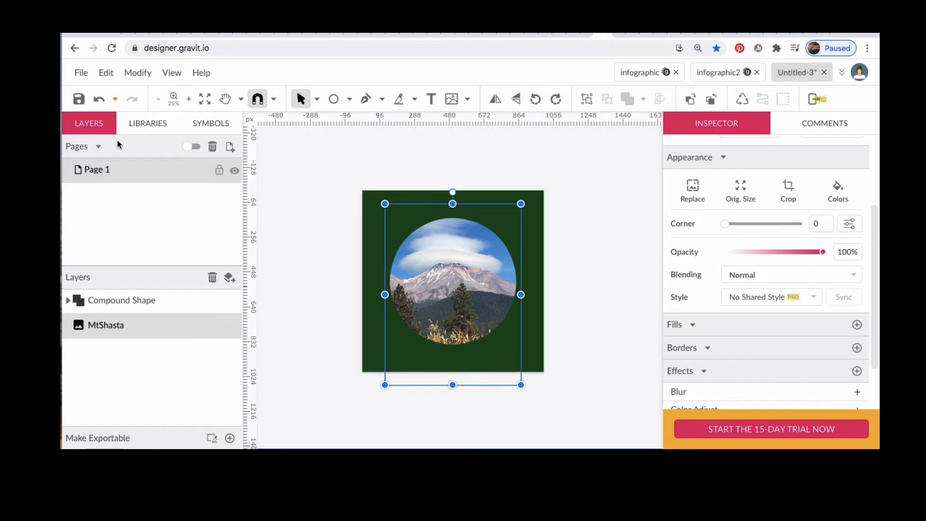
click(320, 158)
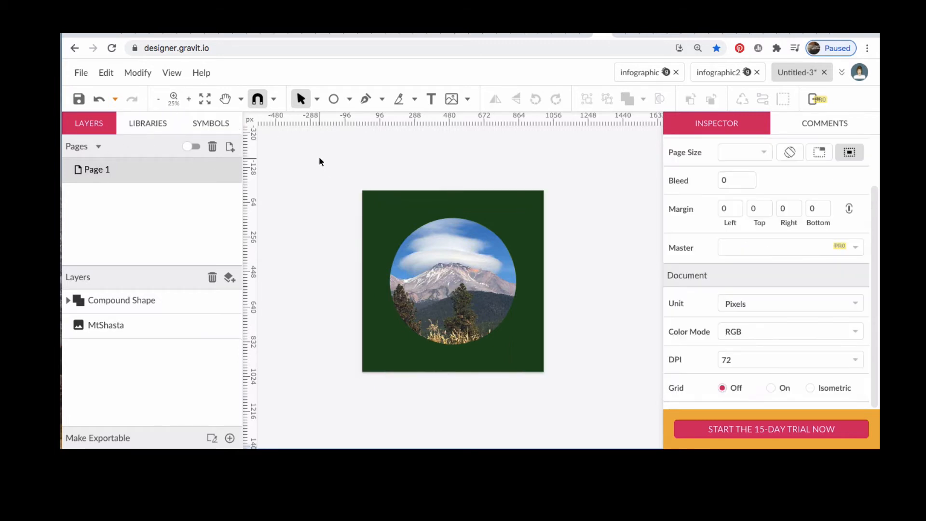
Step: Draw a banner rectangle about 778 by 92 px across the top of the green background
click(350, 99)
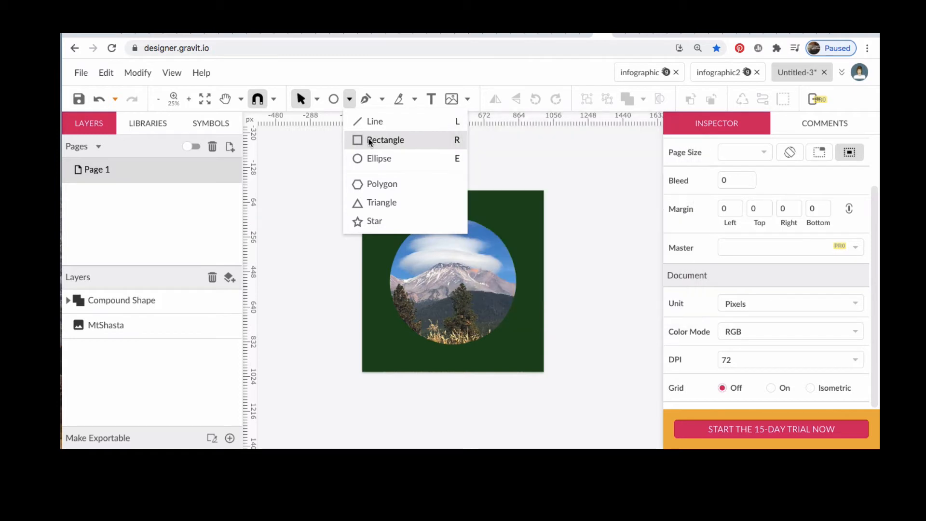
click(370, 140)
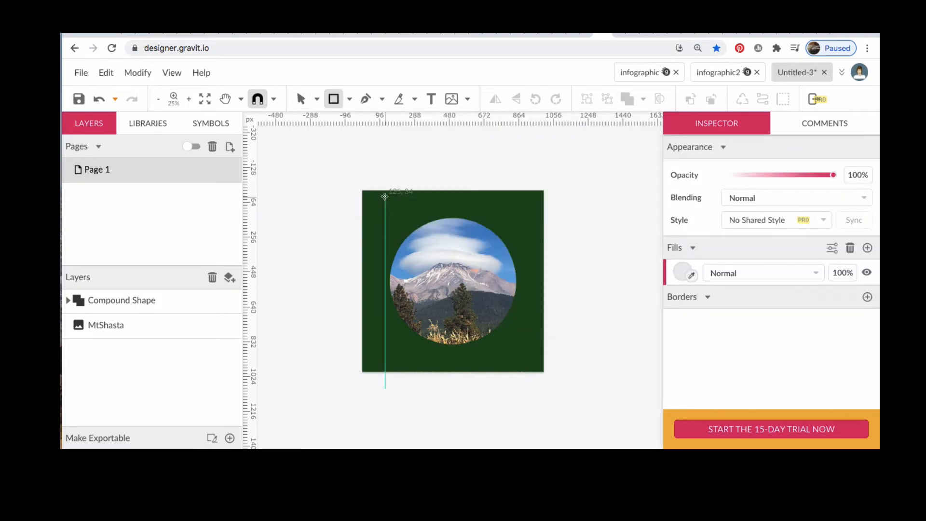
drag(384, 197, 527, 215)
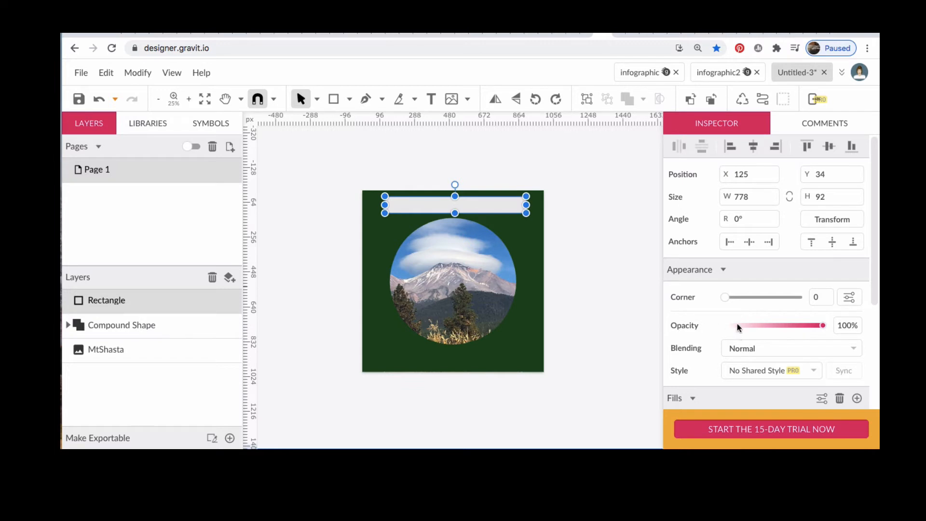
Step: Set the banner rectangle's fill color to the muted green #3D603D
scroll(737, 324, down, 3)
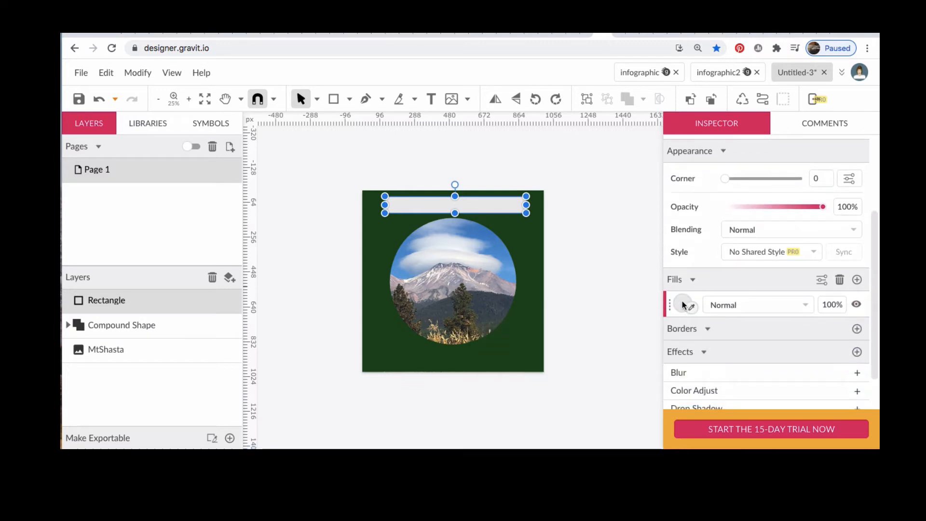
click(683, 303)
click(748, 294)
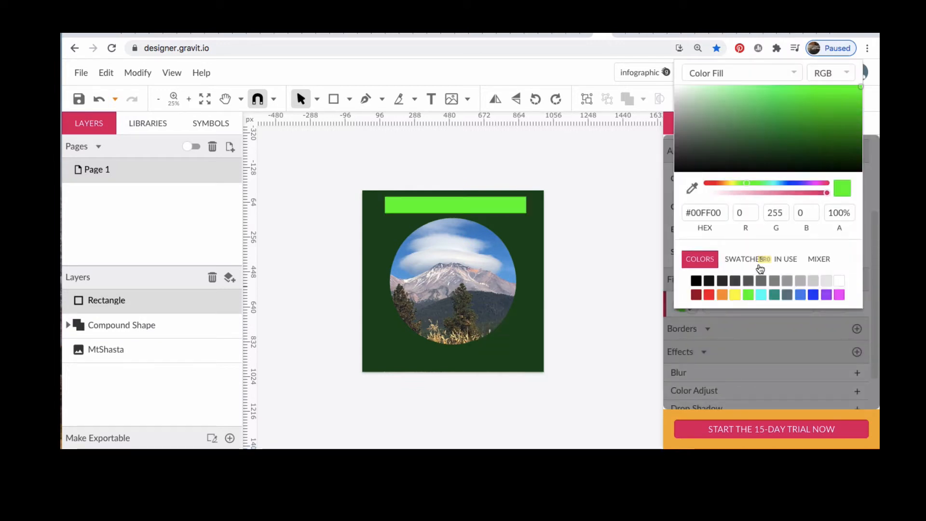
click(734, 141)
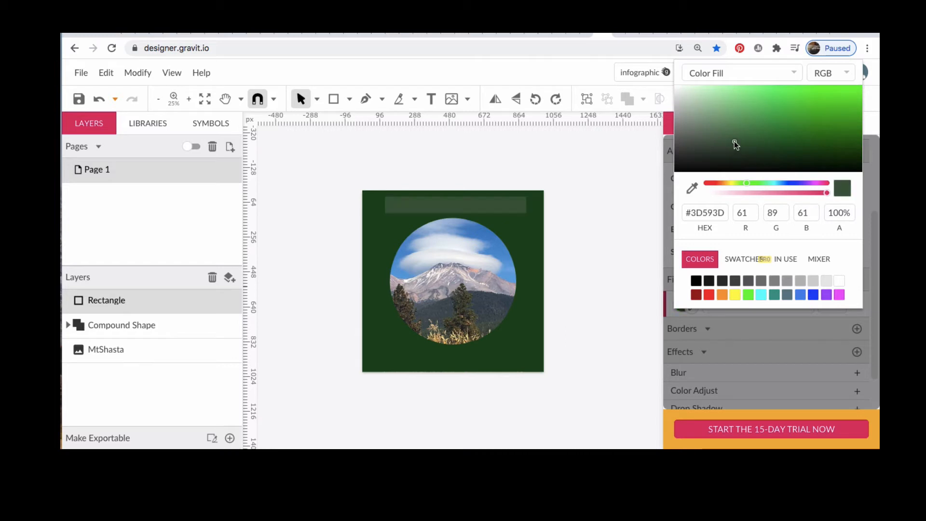
click(734, 123)
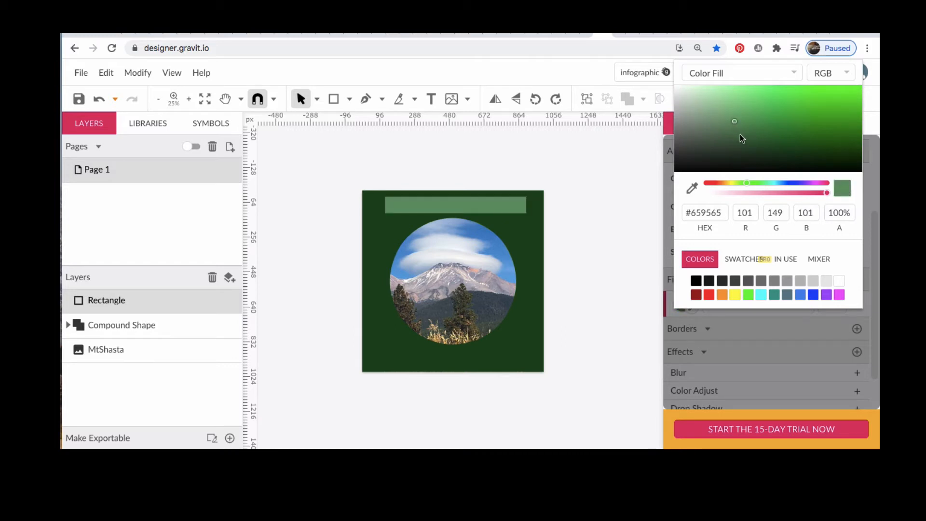
click(742, 139)
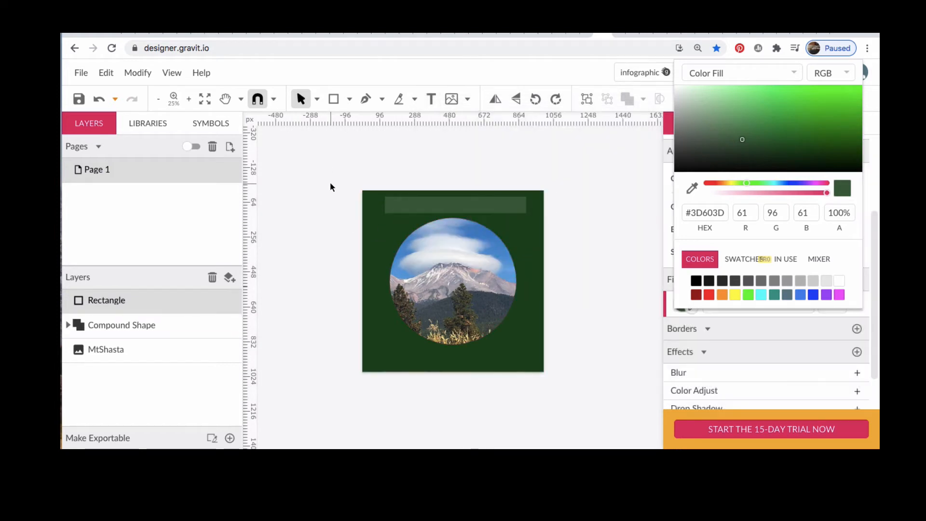
click(412, 203)
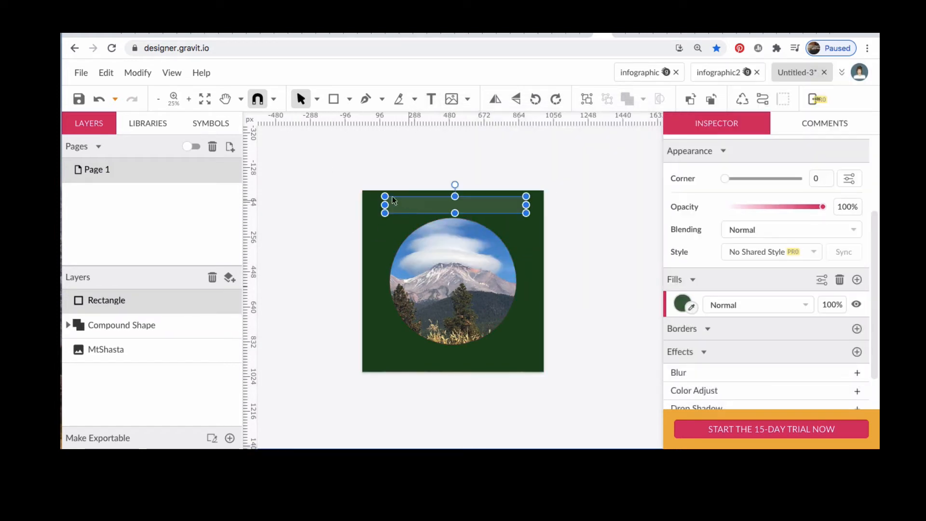
Step: Align the banner rectangle to the horizontal center of the page
click(143, 74)
mouse_move(145, 95)
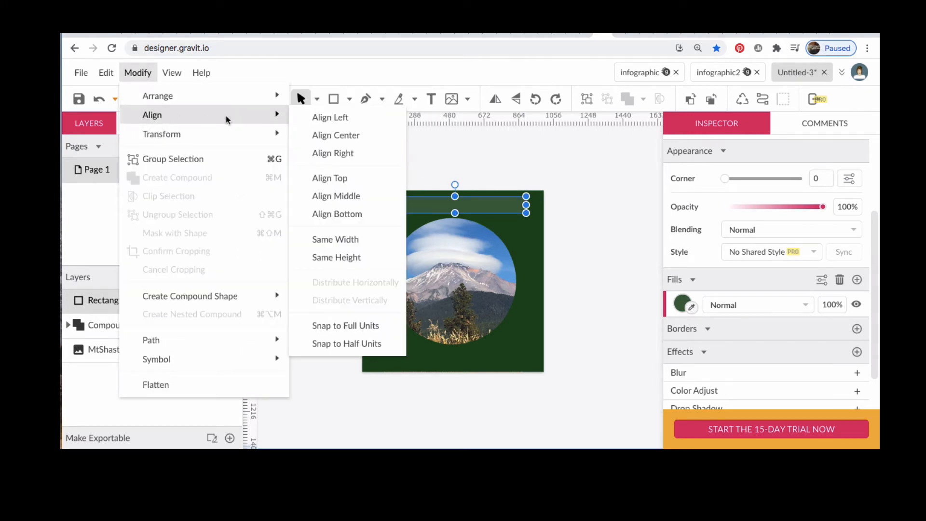
mouse_move(250, 133)
mouse_move(238, 116)
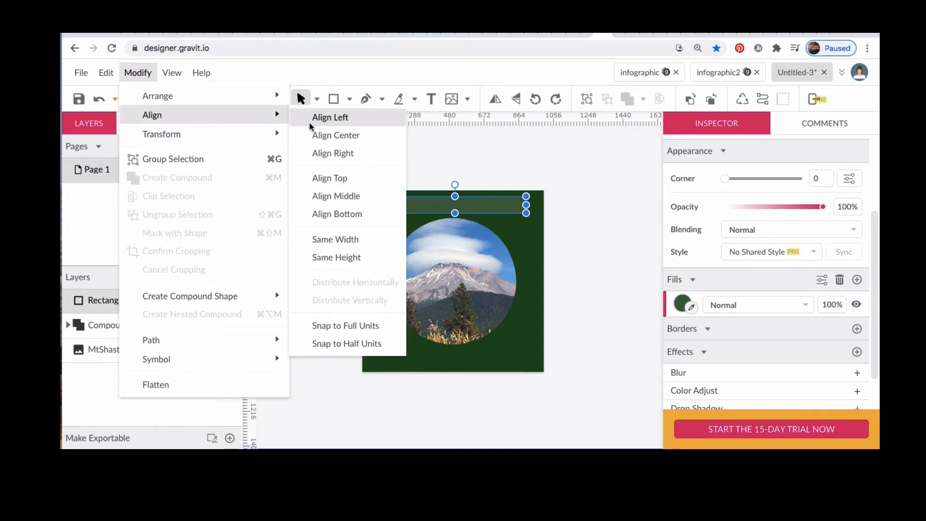
click(324, 136)
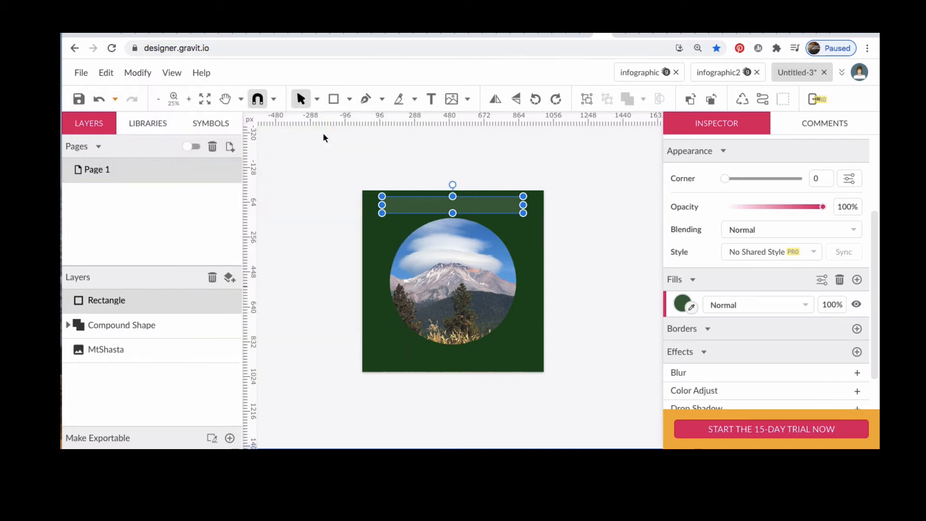
Step: Add the text 'Mount Shasta, California' inside the banner rectangle
click(432, 99)
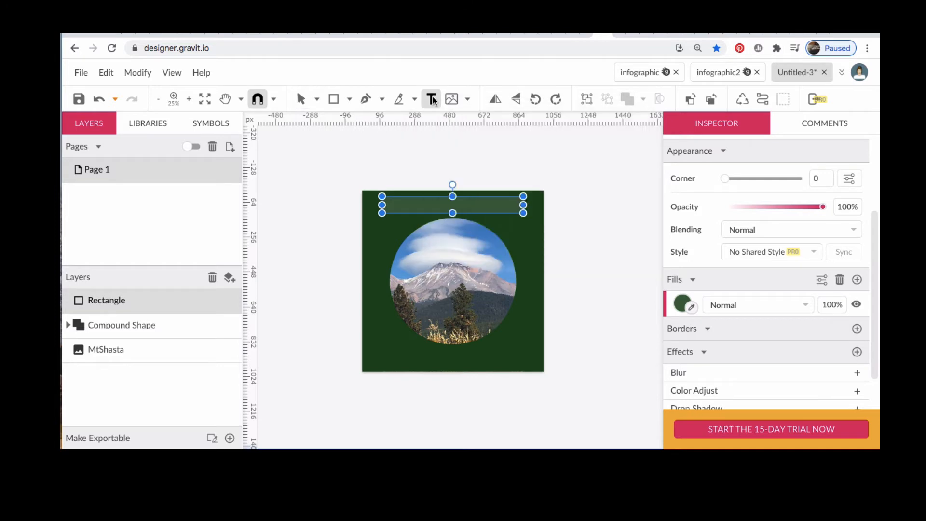
click(396, 203)
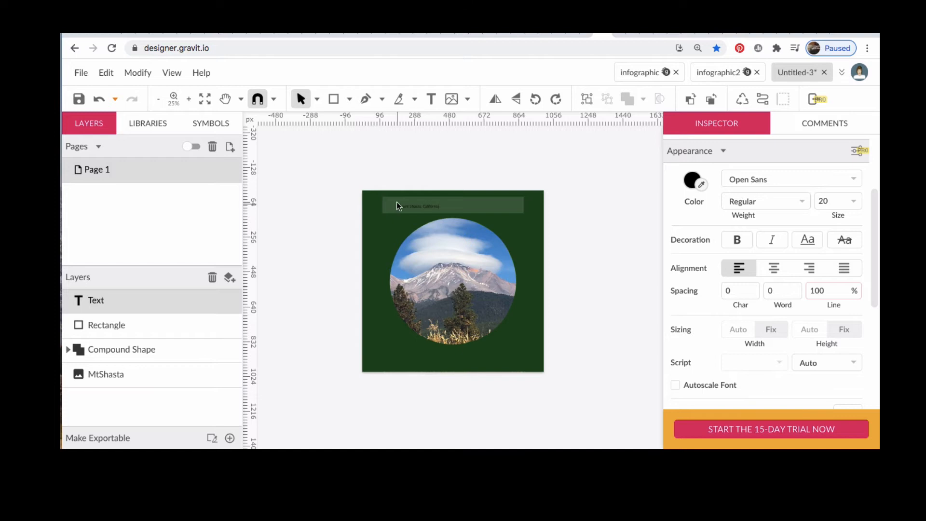
click(477, 209)
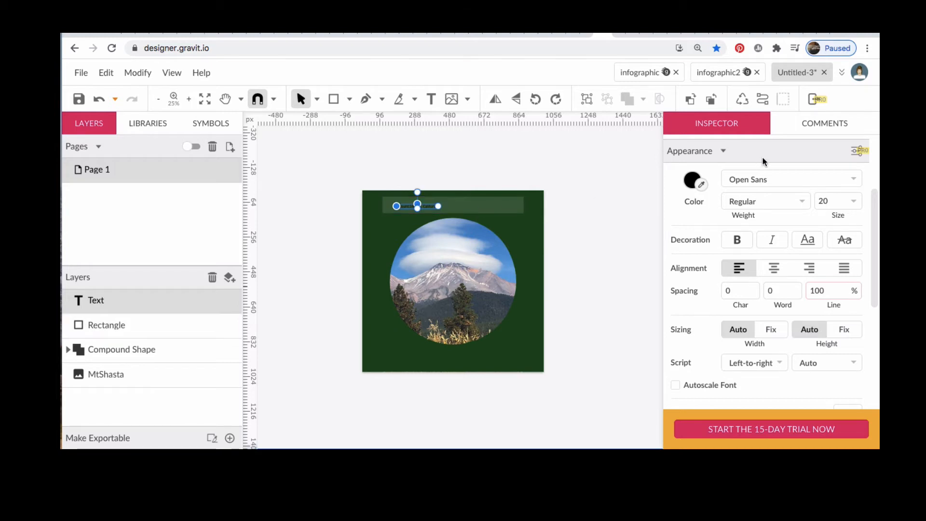
Step: Change the title text's font to Overlock
click(853, 179)
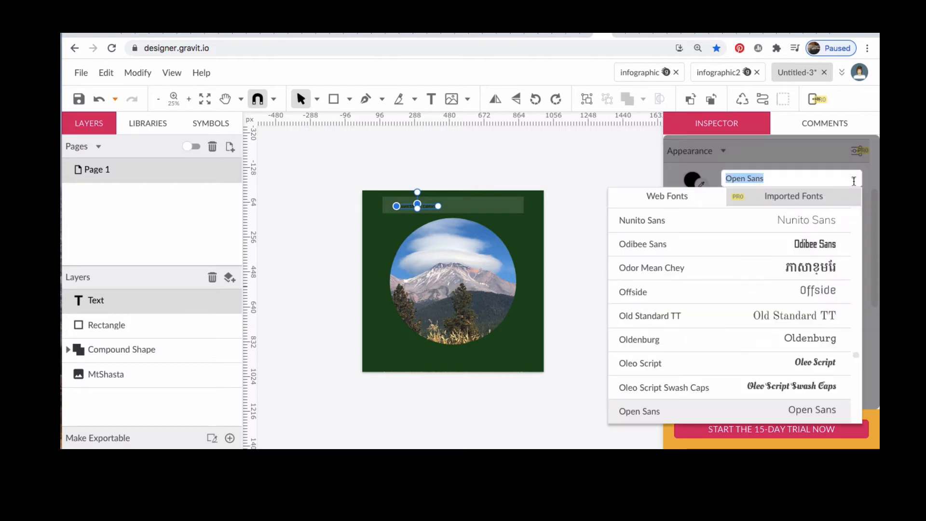
scroll(804, 343, down, 2)
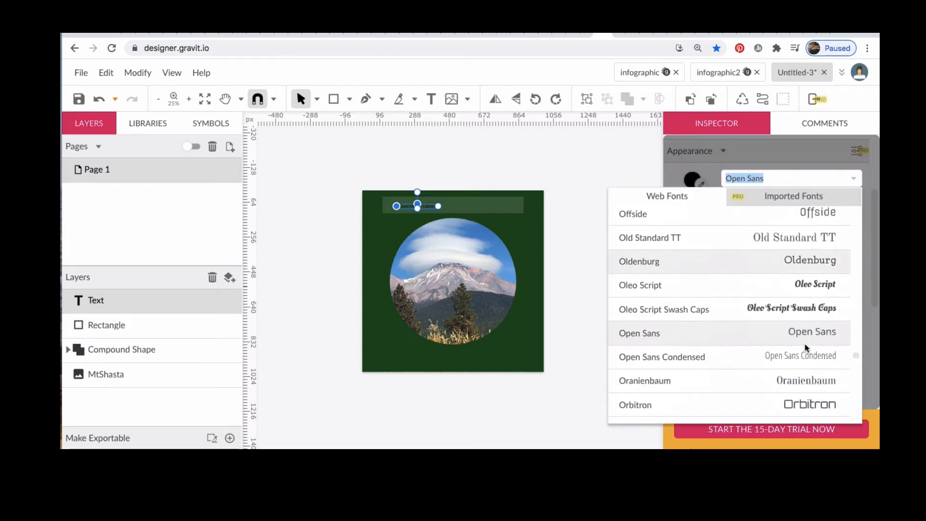
scroll(804, 344, down, 4)
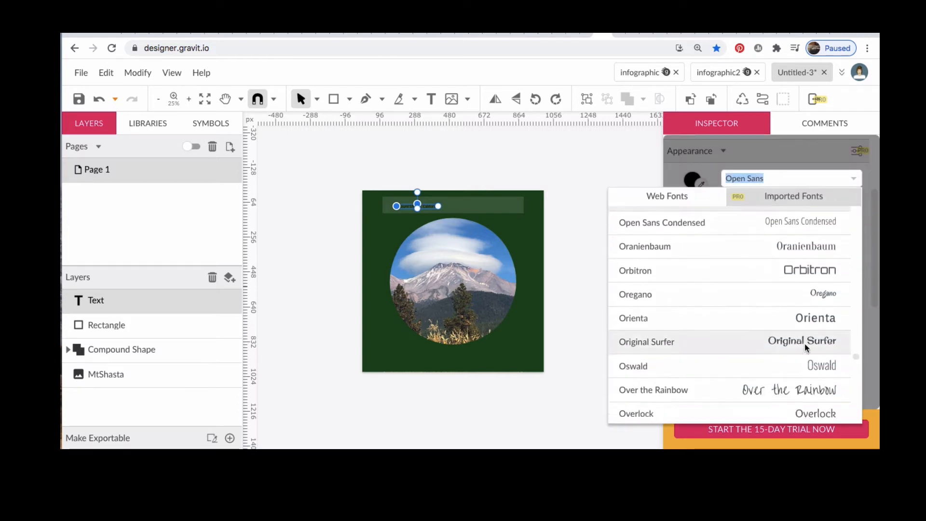
scroll(804, 343, down, 1)
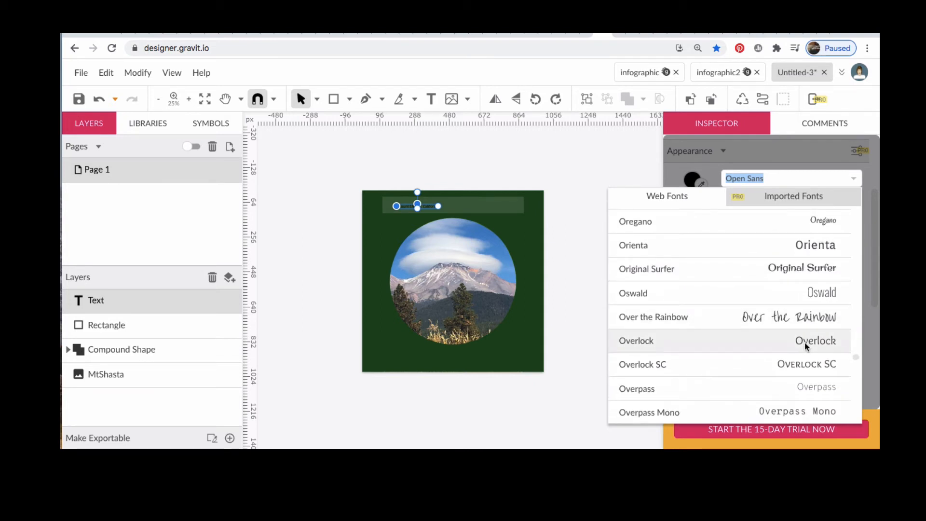
click(804, 343)
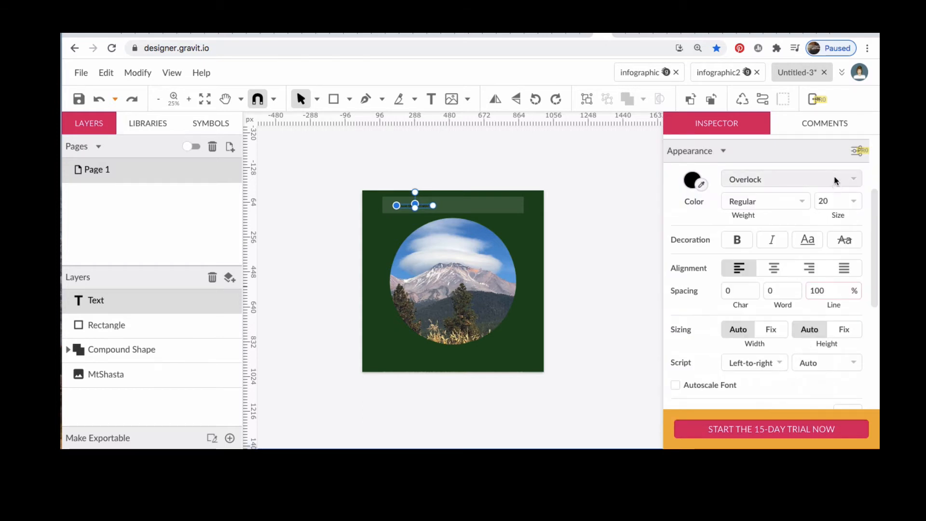
Step: Set the title text size to 48 px and dismiss the cloud-save prompt
click(853, 201)
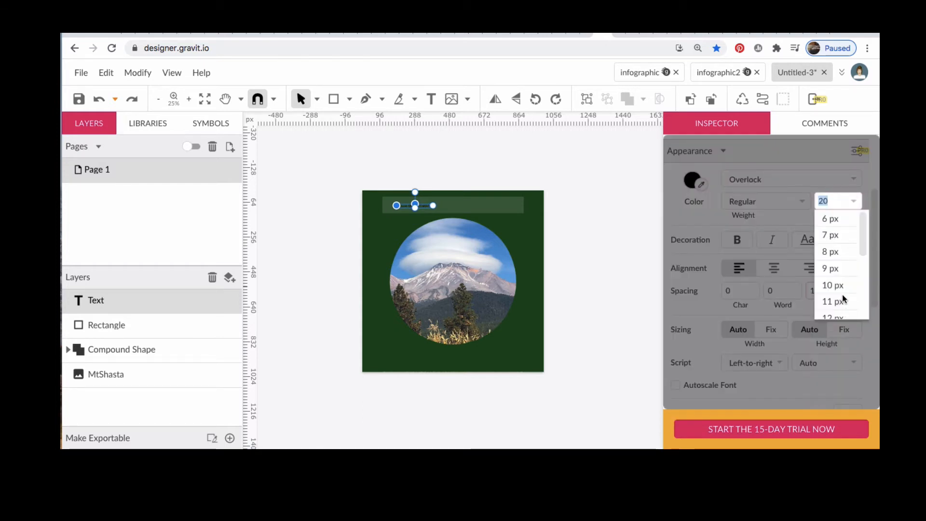
scroll(842, 294, down, 3)
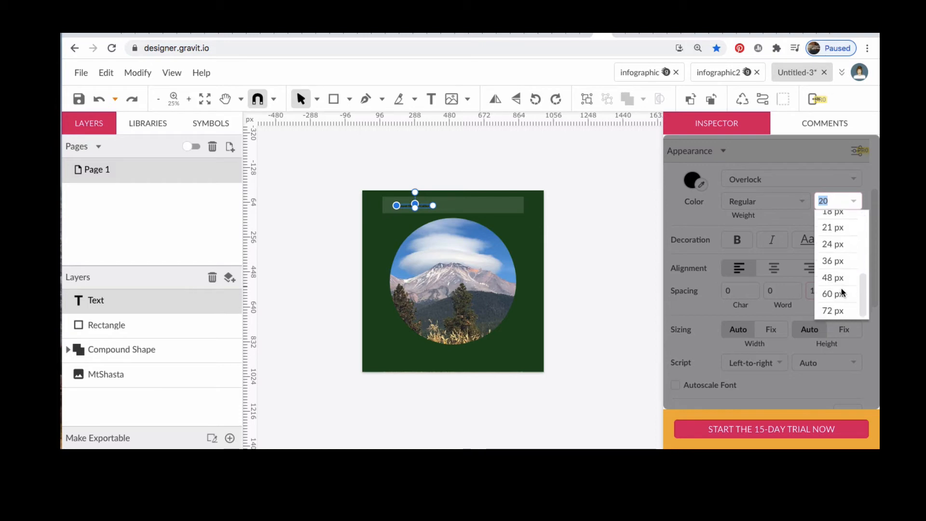
click(833, 277)
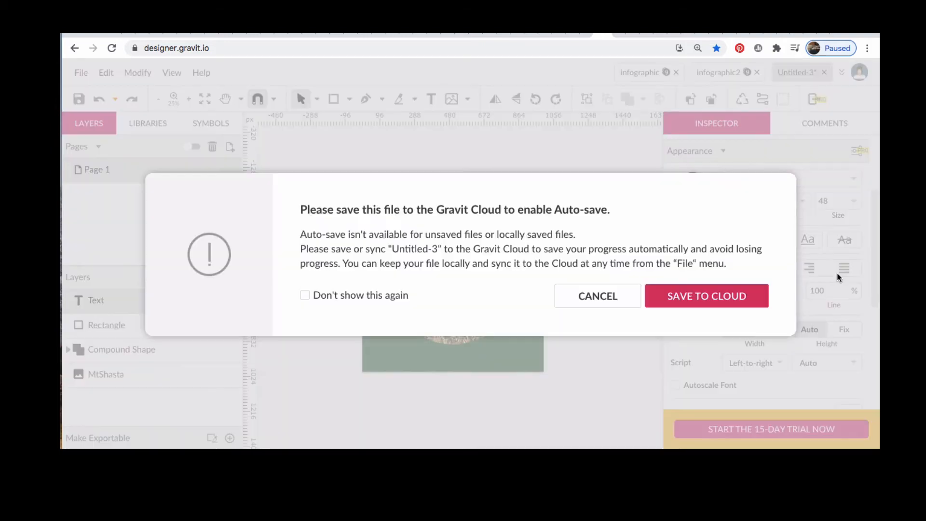
click(615, 296)
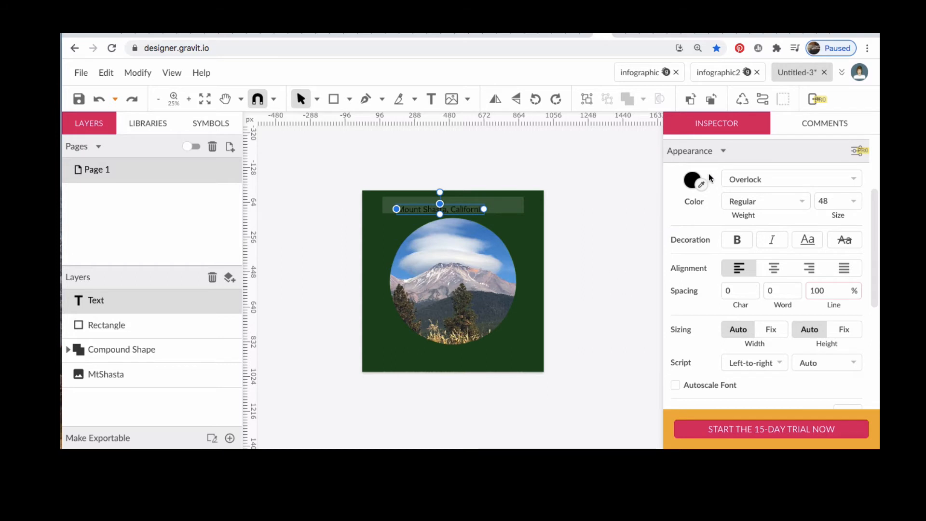
Step: Set the title text color to white
click(692, 180)
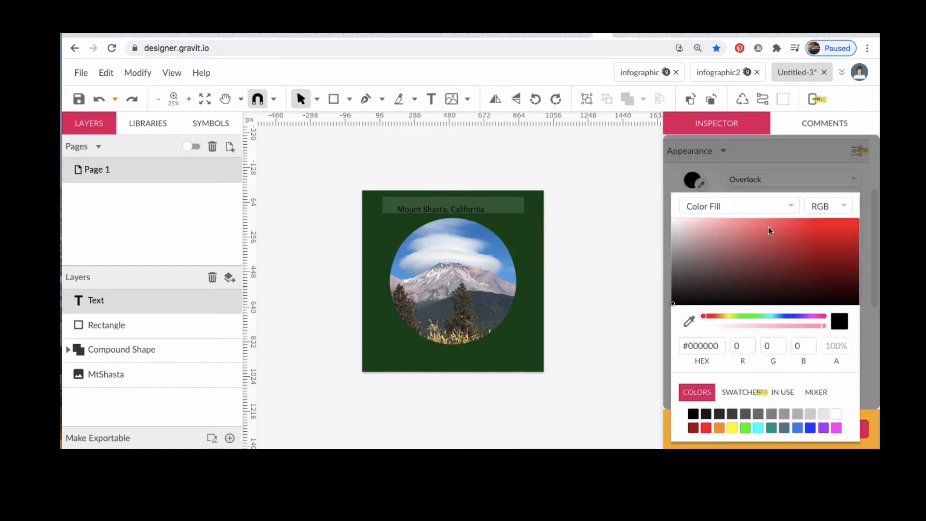
click(837, 414)
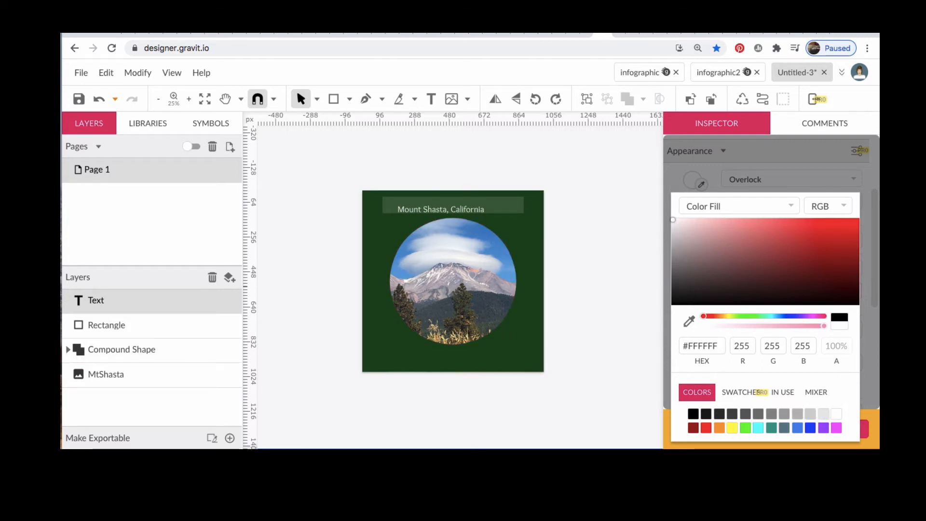
Step: Move the title text to sit centered within the banner
key(super+plus)
key(super+plus)
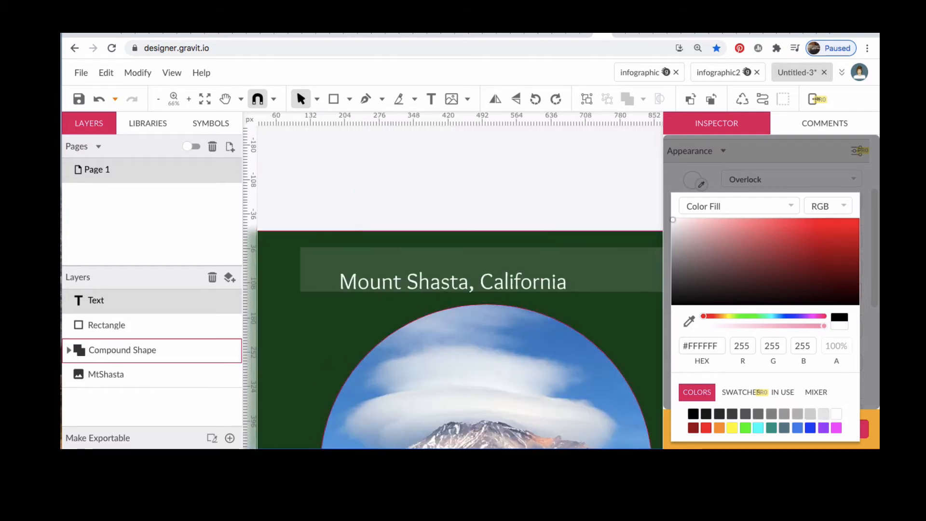
click(508, 284)
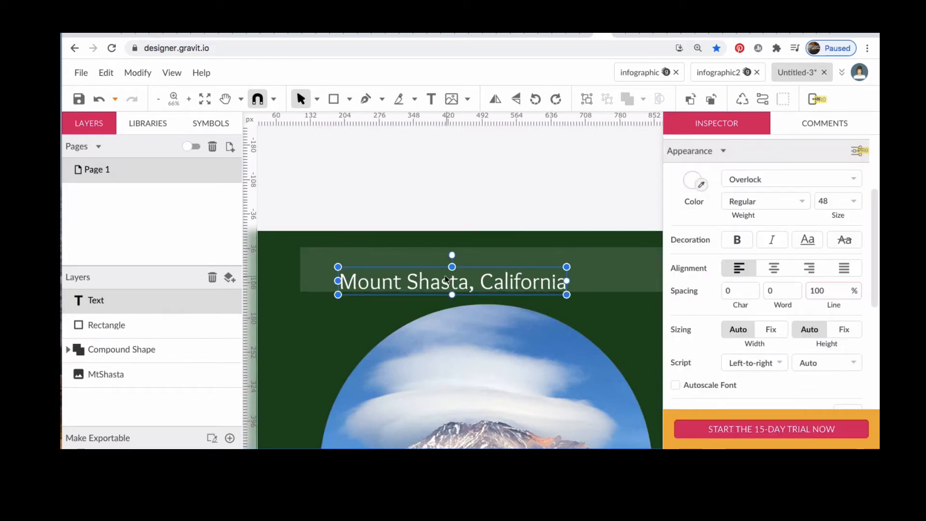
drag(445, 279, 507, 270)
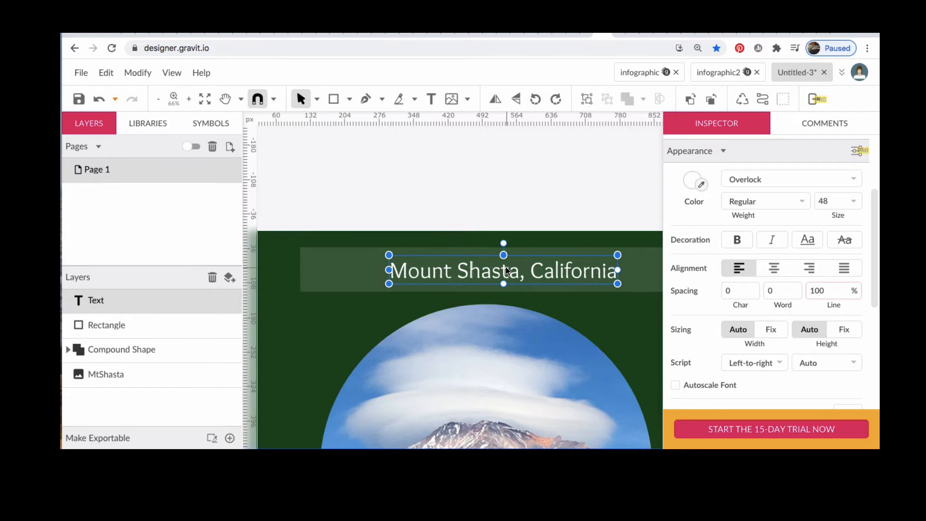
Step: Nudge the title text slightly left within the banner and deselect it
scroll(505, 268, down, 3)
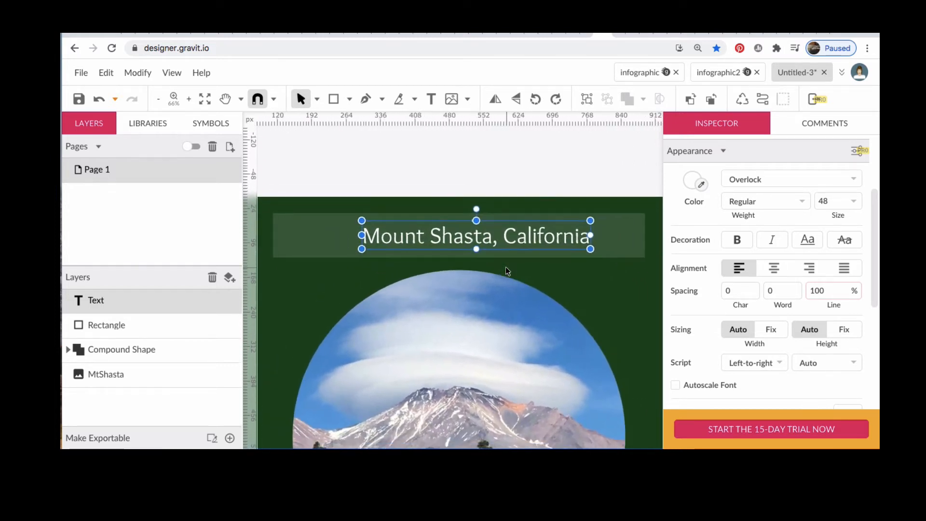
drag(475, 232, 459, 233)
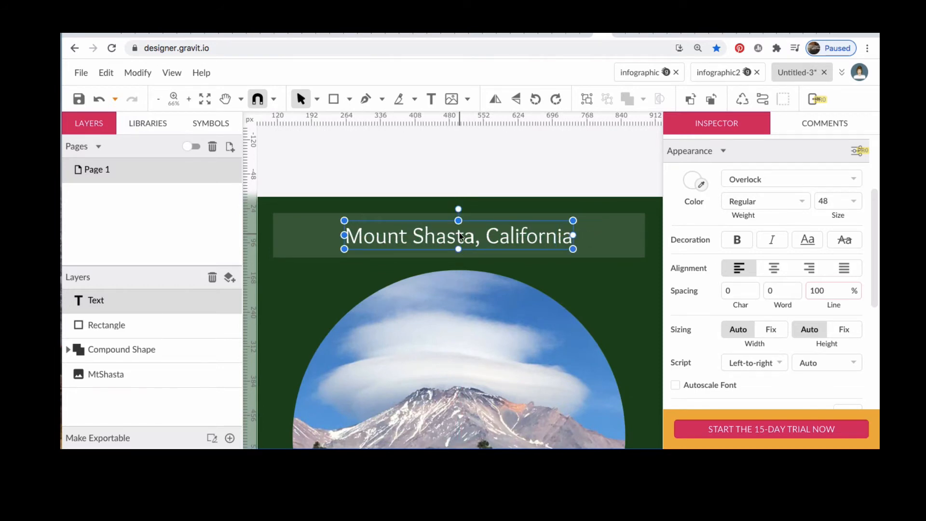
scroll(459, 233, down, 5)
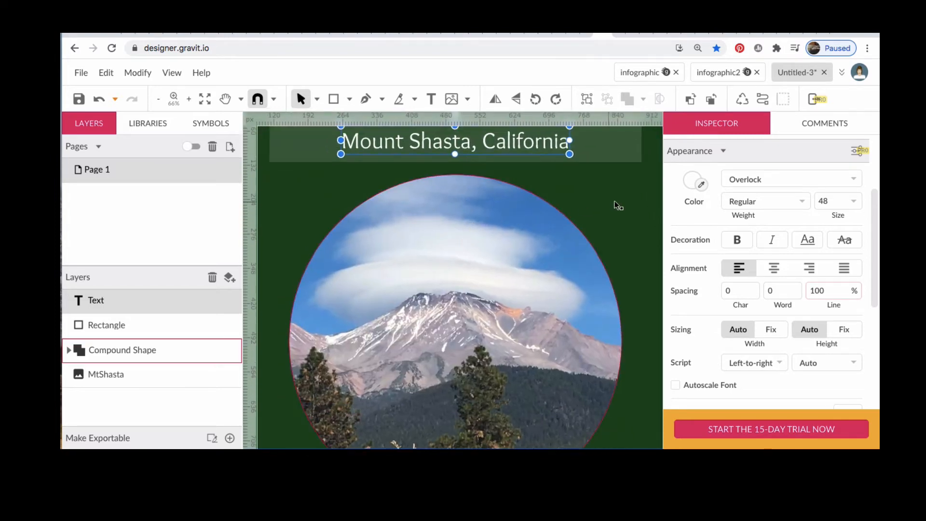
click(614, 206)
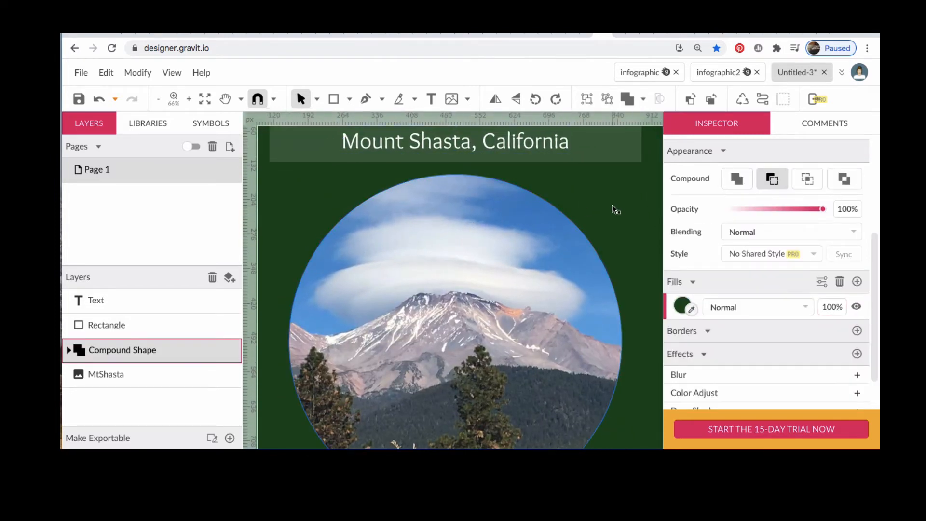
Step: Move the banner rectangle and its title text slightly down on the background
scroll(612, 206, up, 3)
scroll(612, 205, up, 2)
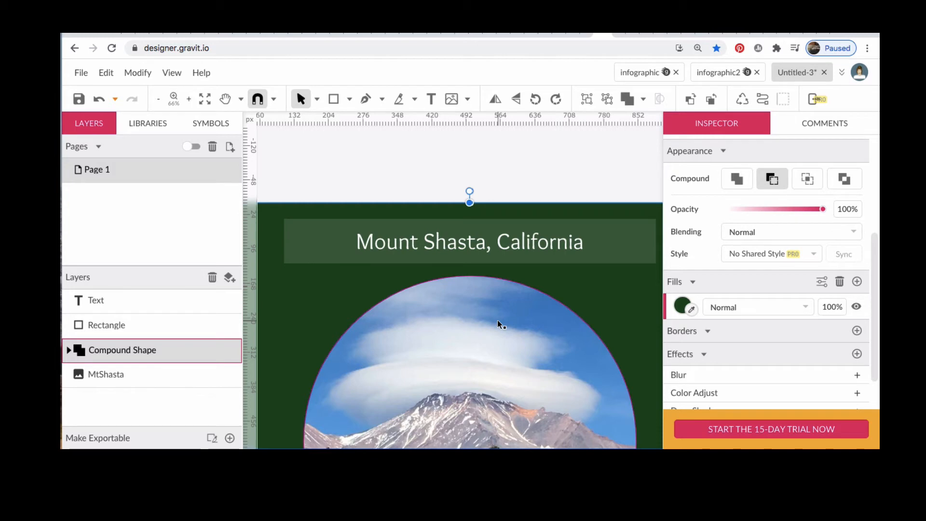
scroll(496, 320, down, 8)
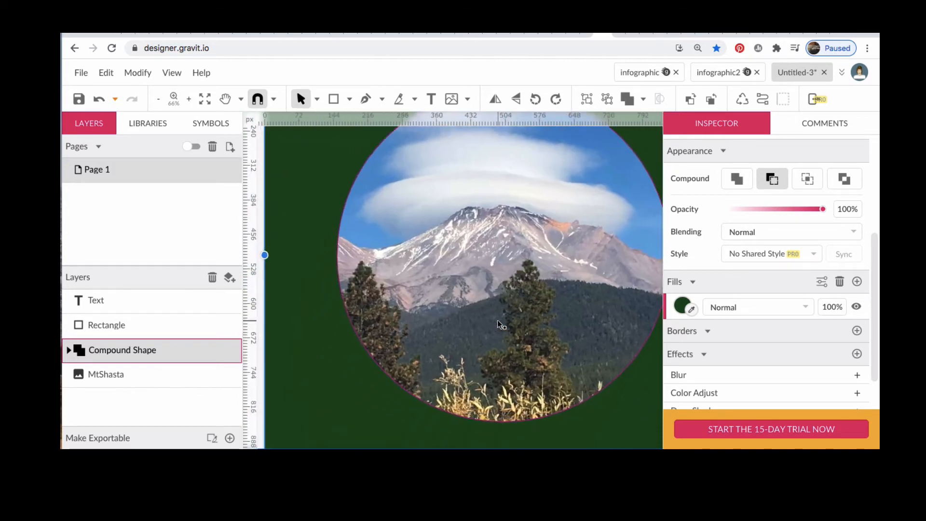
scroll(499, 317, up, 9)
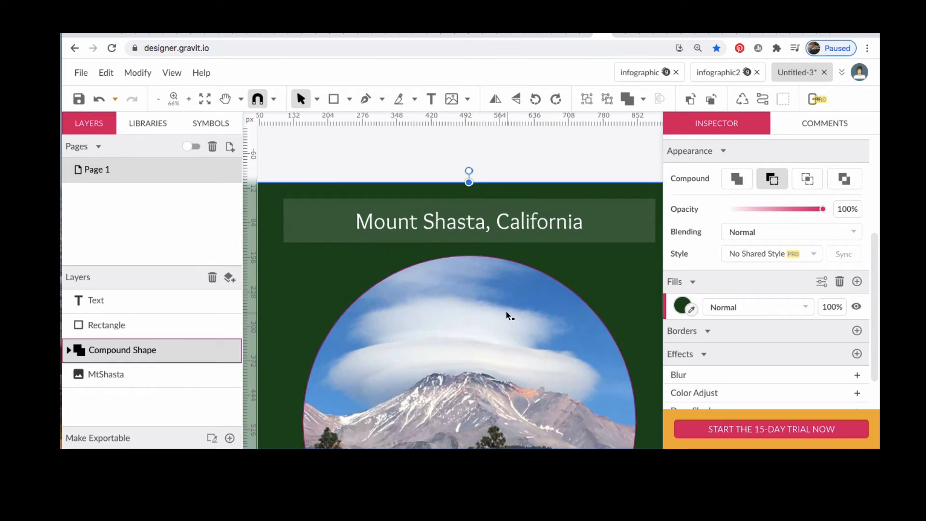
click(599, 230)
drag(598, 229, 598, 237)
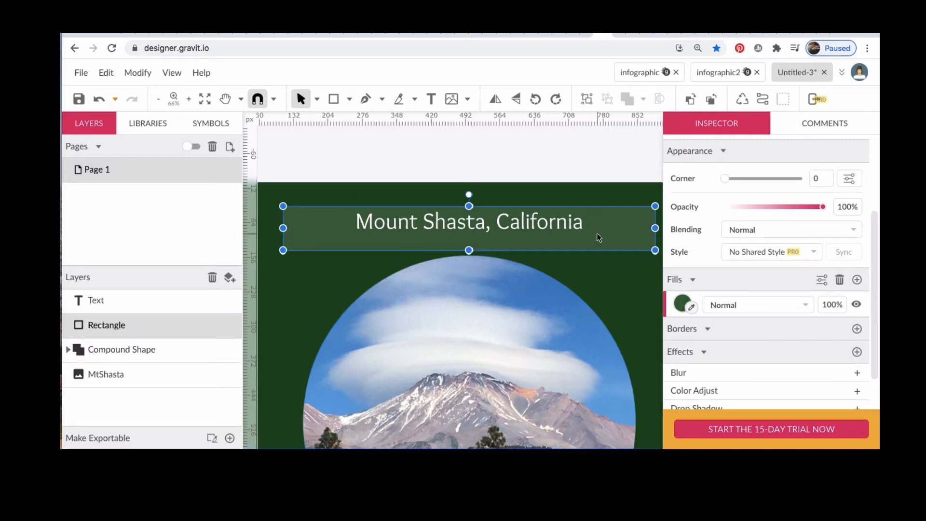
click(521, 225)
drag(519, 225, 521, 232)
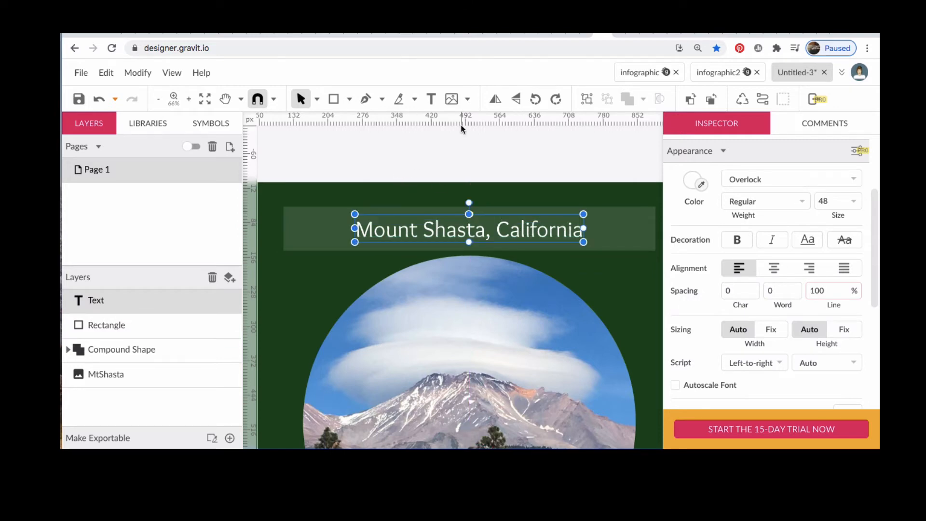
Step: Add a text box reading "Welcome to" at the top-left corner of the background
click(431, 100)
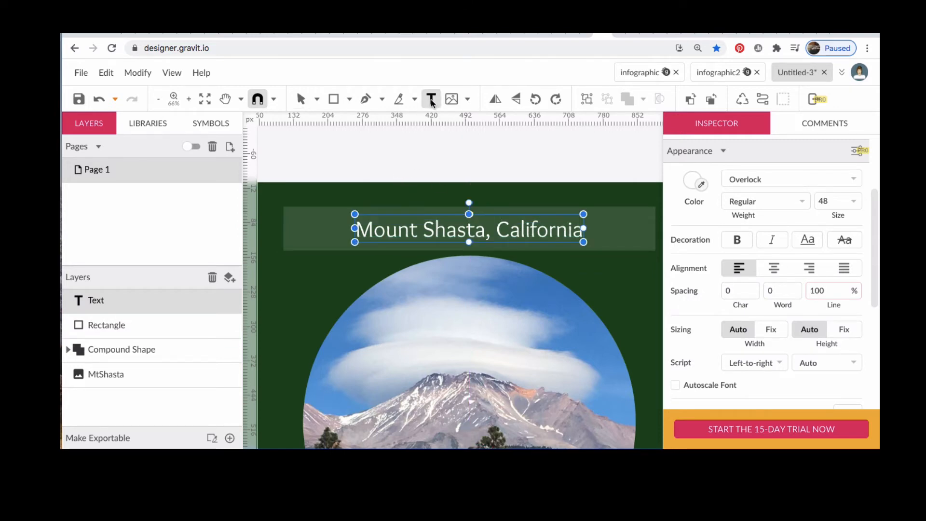
click(278, 194)
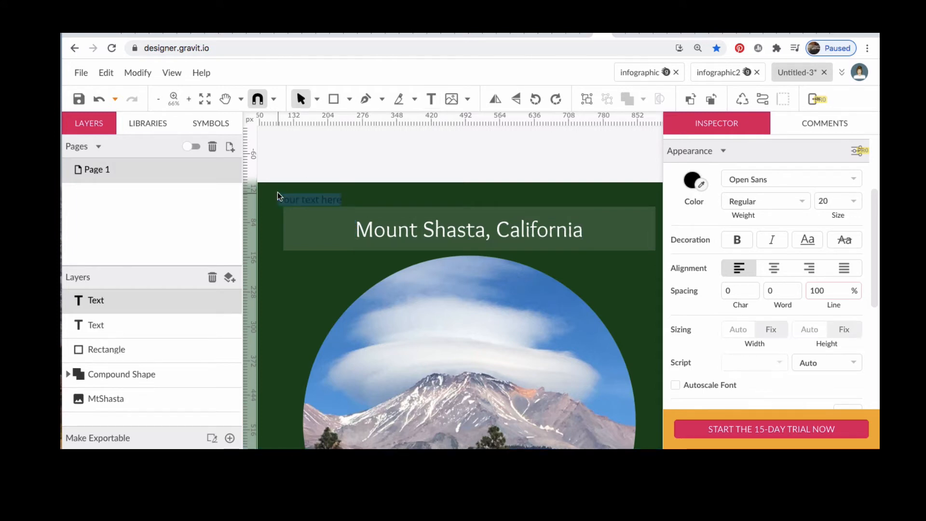
text(Welcome to)
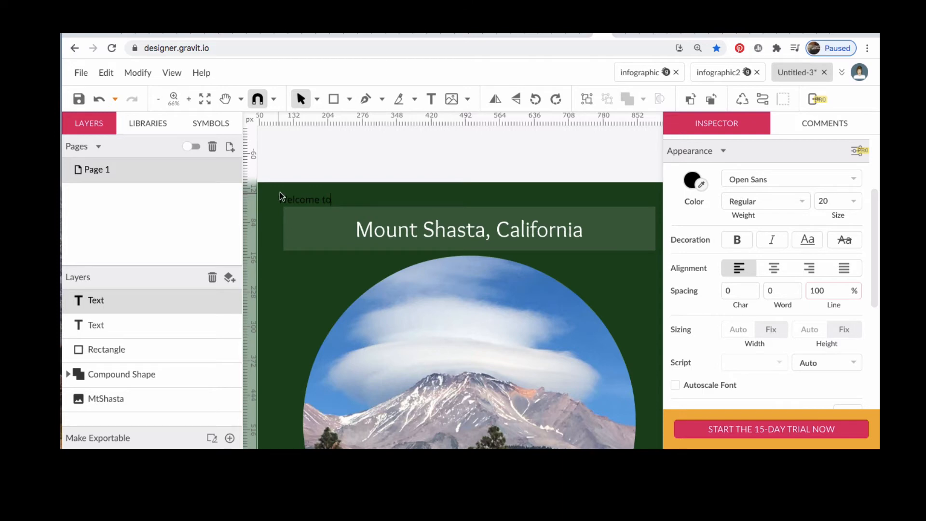
Step: Change the "Welcome to" text's font to Overlock
click(349, 197)
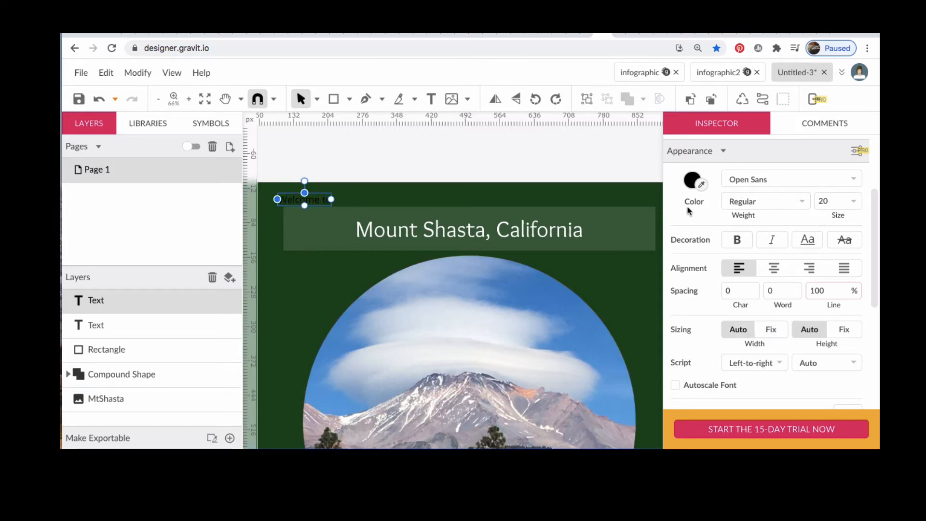
click(850, 177)
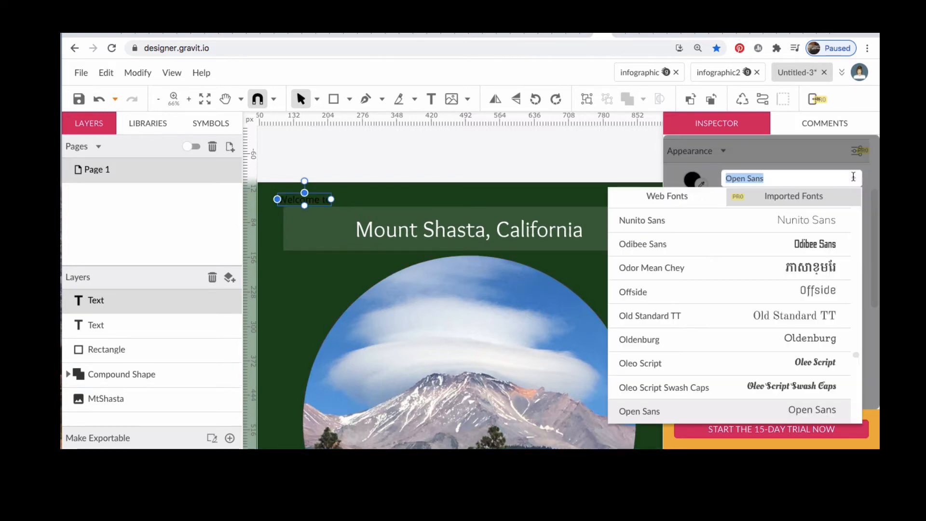
scroll(803, 350, down, 3)
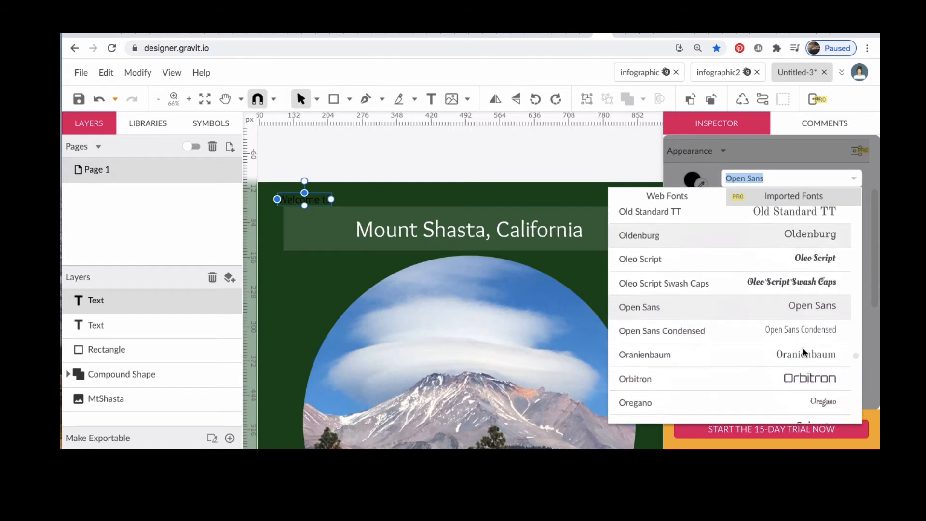
scroll(803, 348, down, 5)
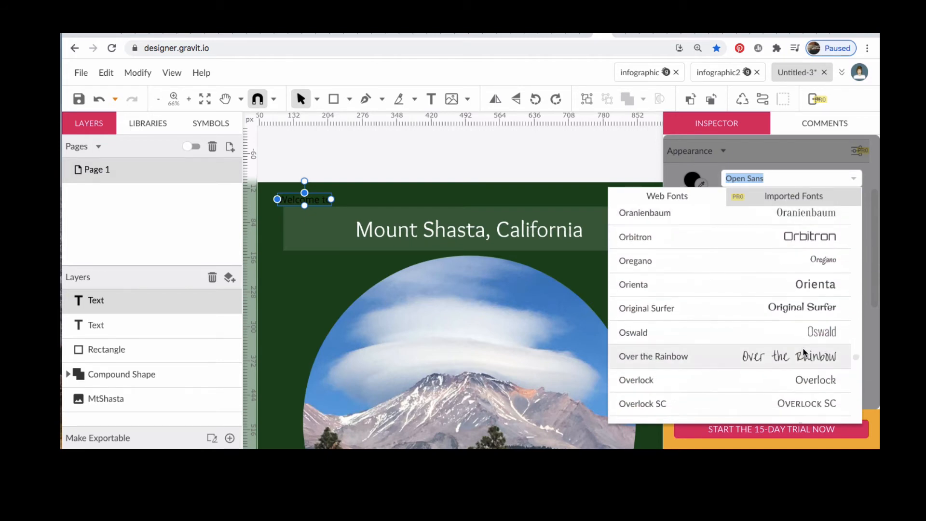
scroll(803, 349, down, 1)
click(812, 365)
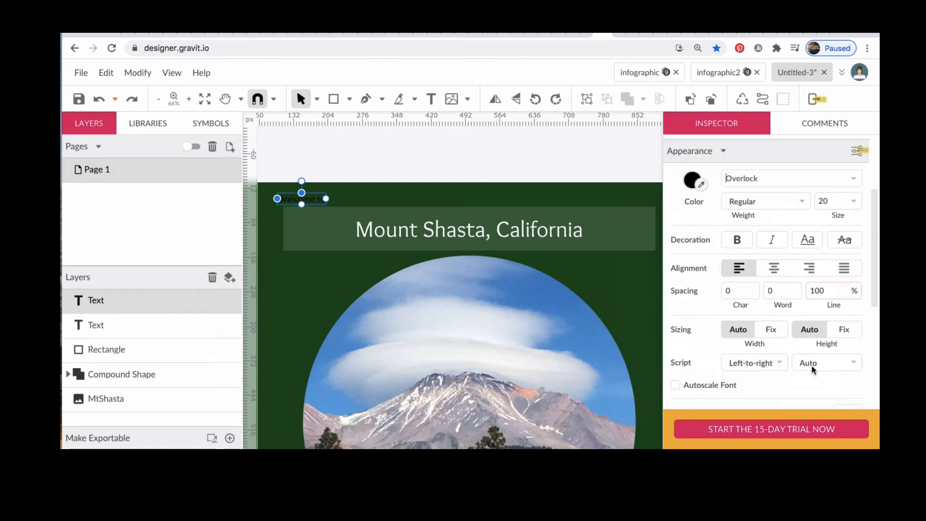
Step: Set the "Welcome to" text color to white
click(693, 180)
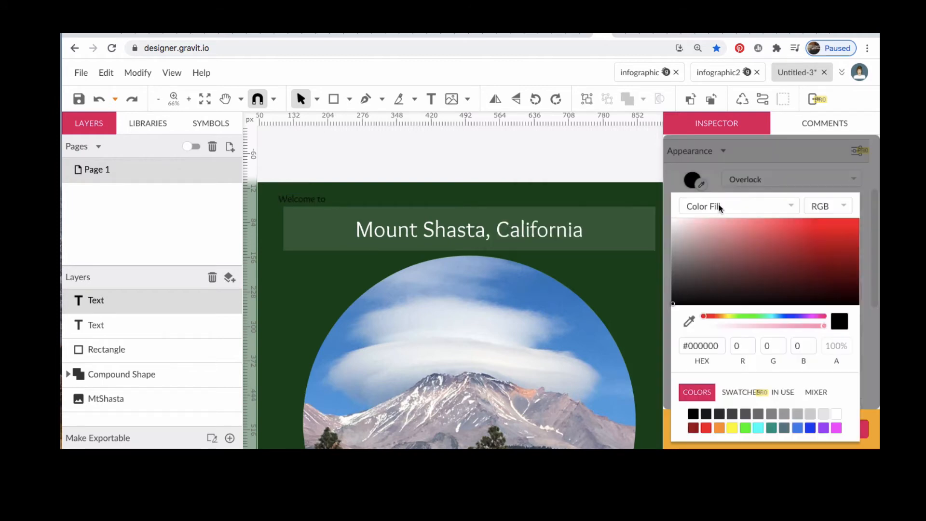
click(837, 413)
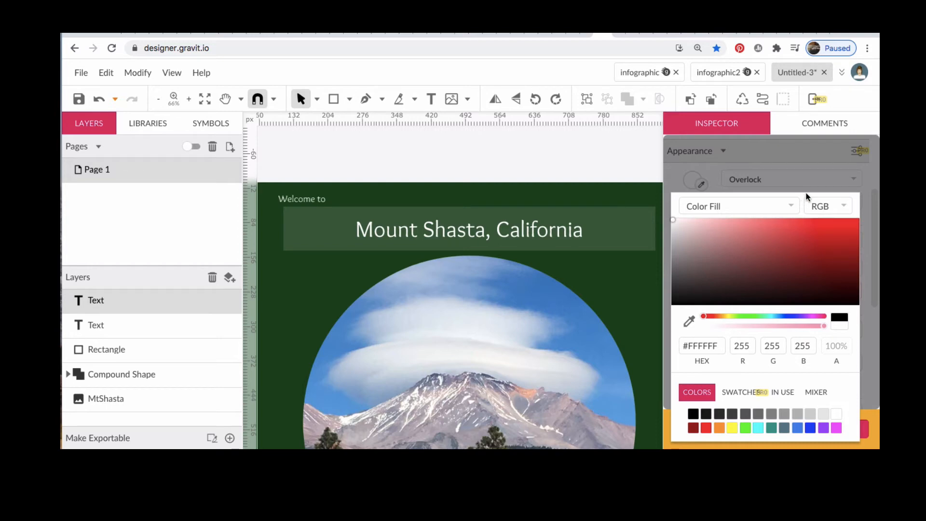
click(804, 174)
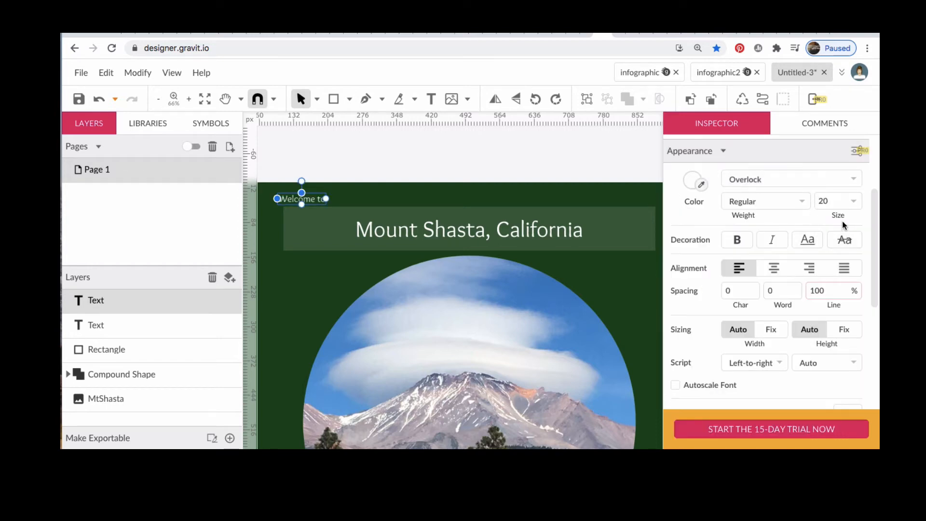
Step: Set the "Welcome to" text size to 36 px
click(853, 201)
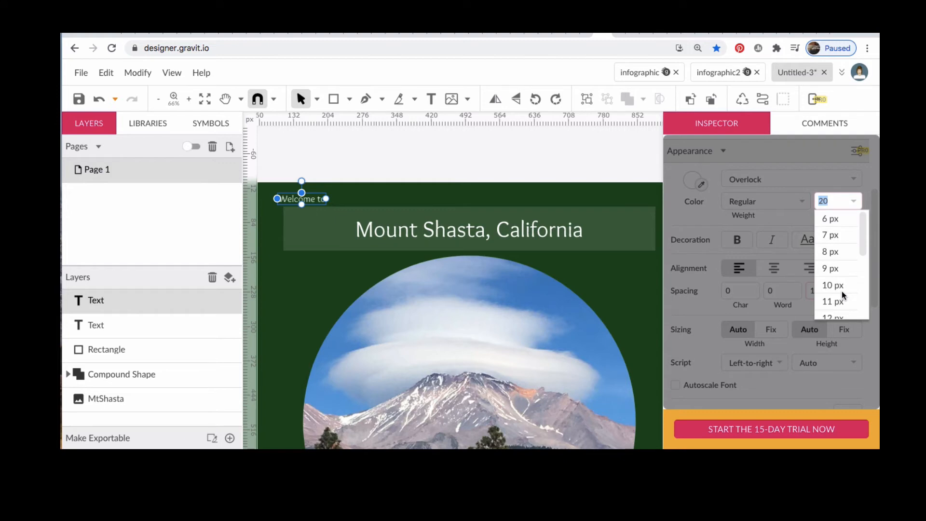
scroll(841, 291, down, 4)
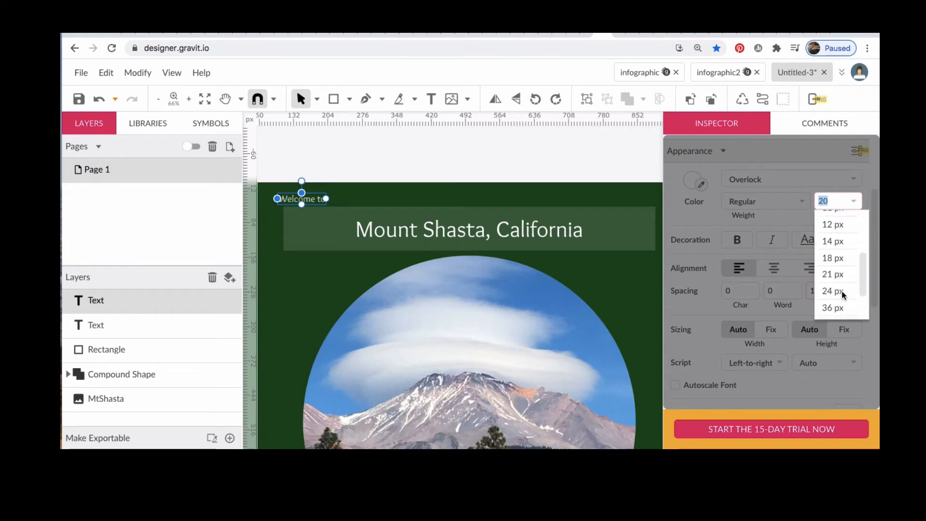
click(841, 291)
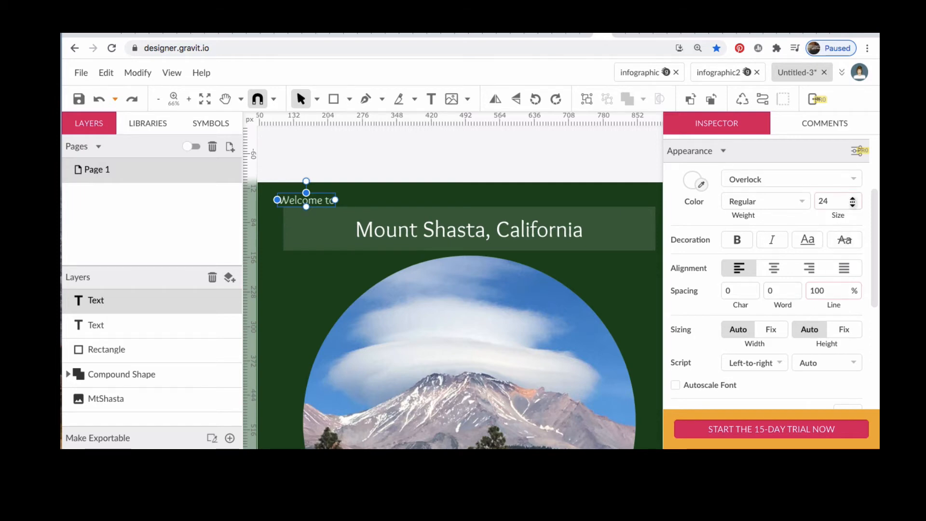
click(841, 200)
scroll(830, 293, down, 3)
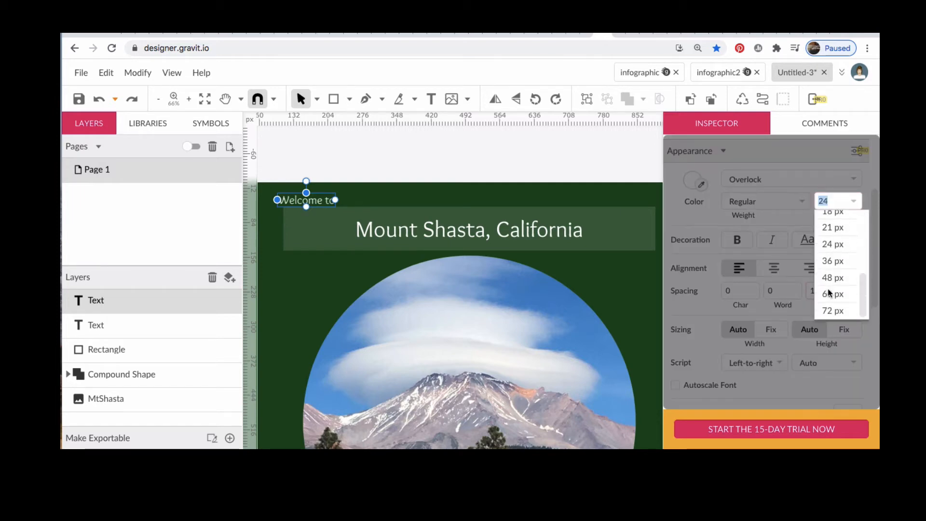
click(830, 261)
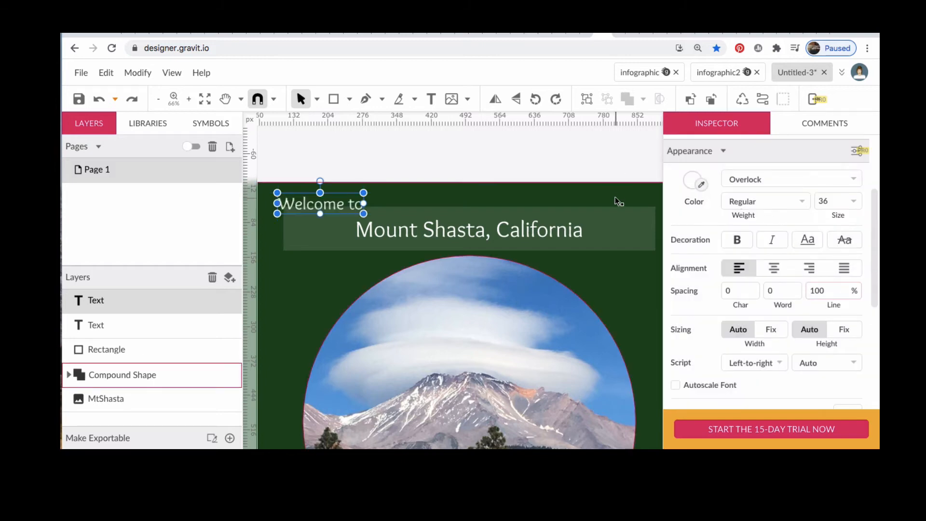
Step: Nudge the "Welcome to" text up and left into the corner above the banner
key(Up)
key(Up)
key(Up)
key(Up)
key(Up)
key(Up)
key(Up)
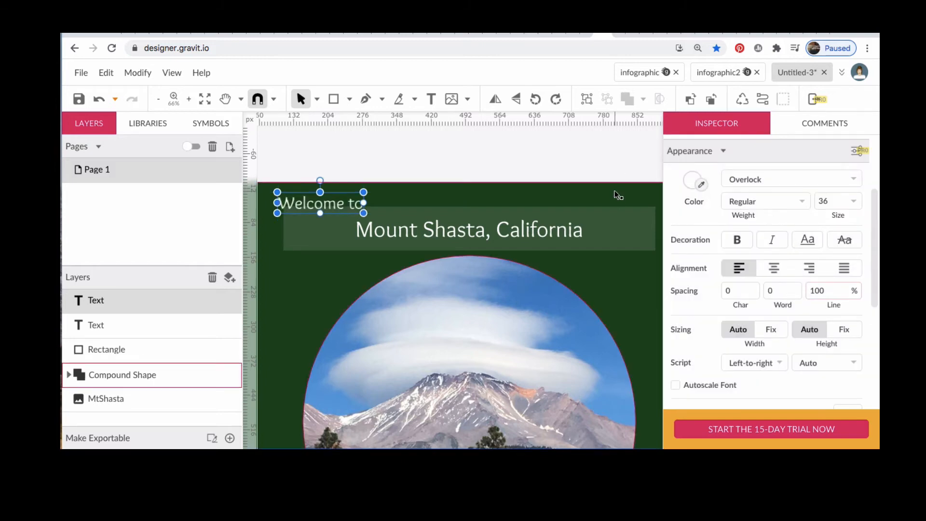
key(Up)
key(Up)
key(Up)
key(Up)
key(Up)
key(Up)
key(Up)
key(Up)
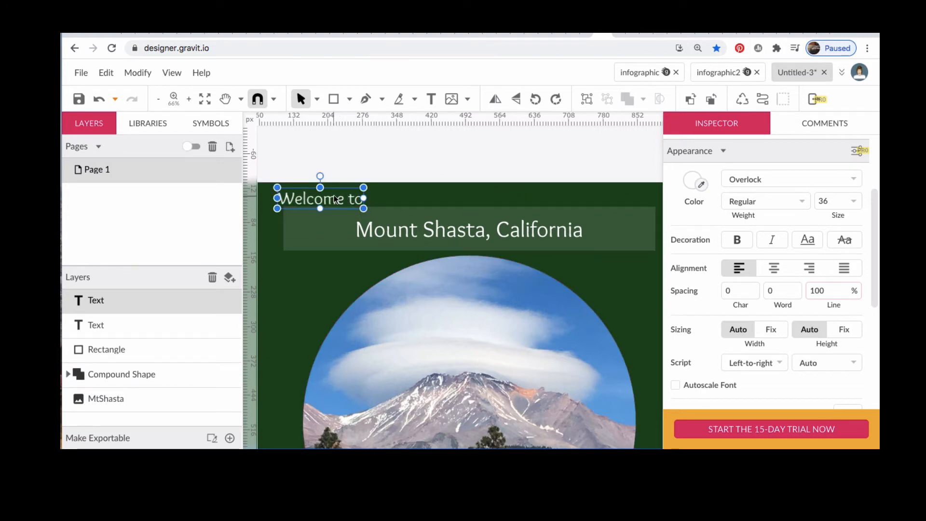
key(Left)
key(Left)
key(Left)
key(Left)
key(Left)
key(Left)
key(Left)
key(Left)
key(Left)
key(Left)
key(Left)
key(Left)
key(Left)
key(Left)
key(Left)
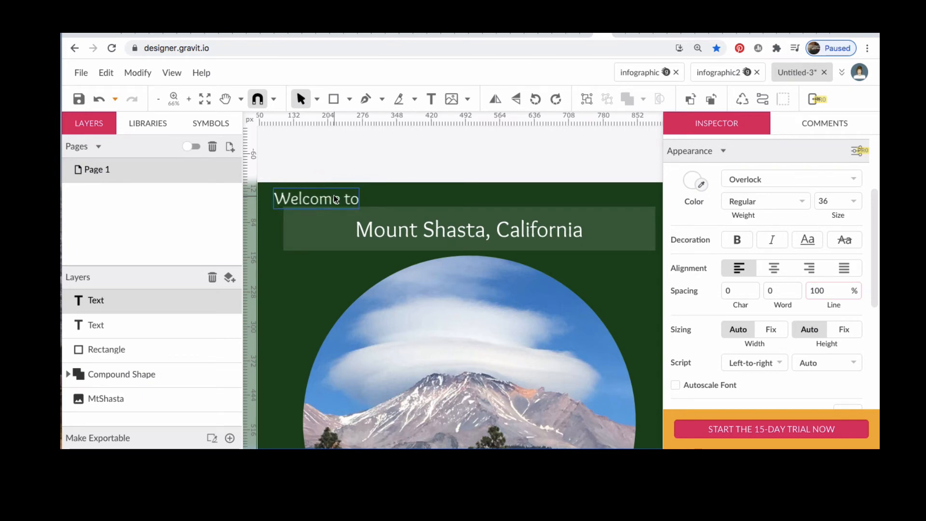
key(Left)
key(Left)
key(Left)
key(Left)
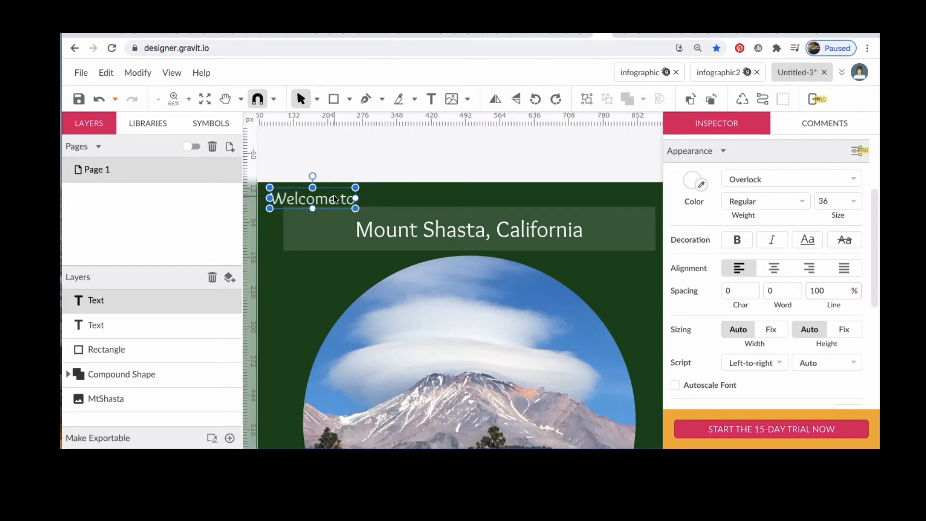
click(316, 289)
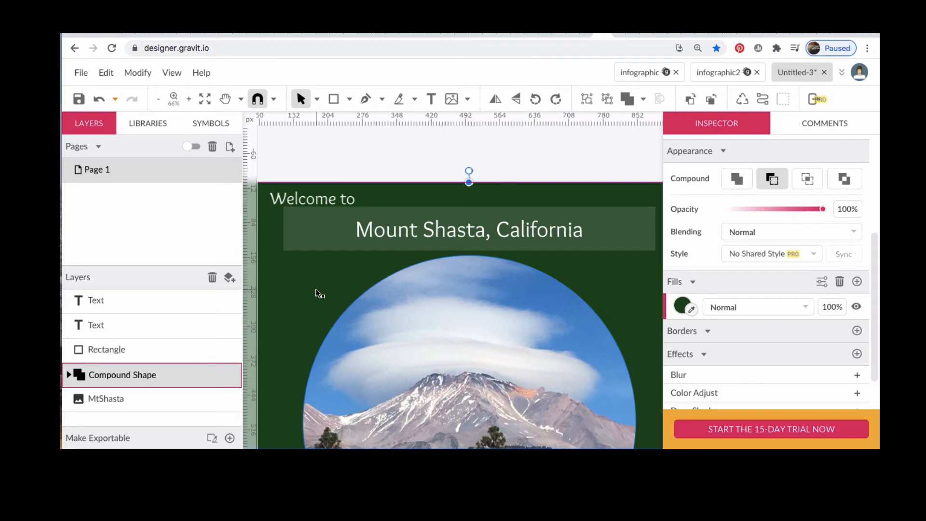
Step: Move the "Welcome to" text slightly higher
click(309, 197)
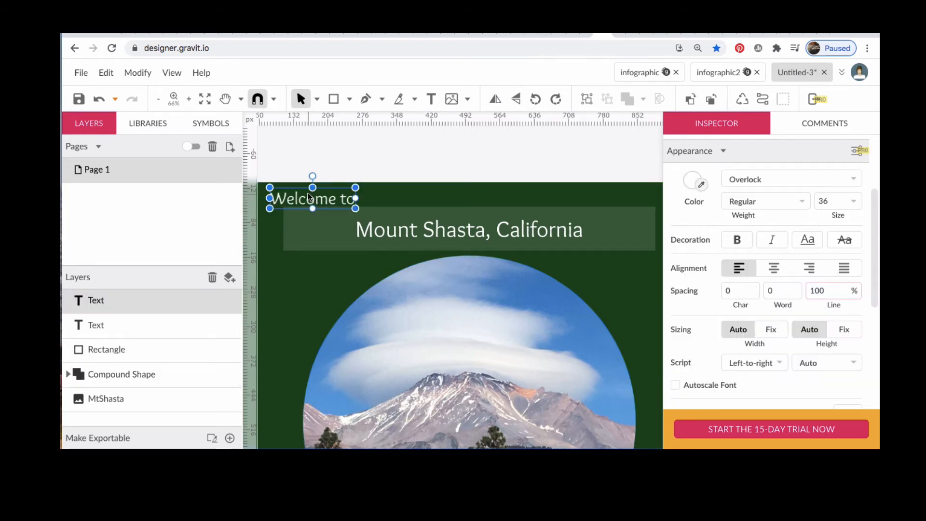
drag(309, 196, 309, 193)
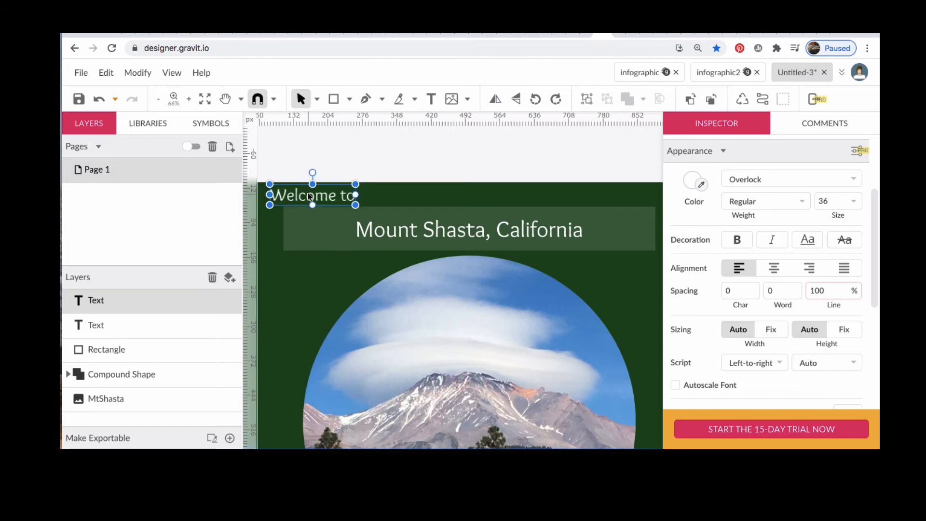
click(330, 274)
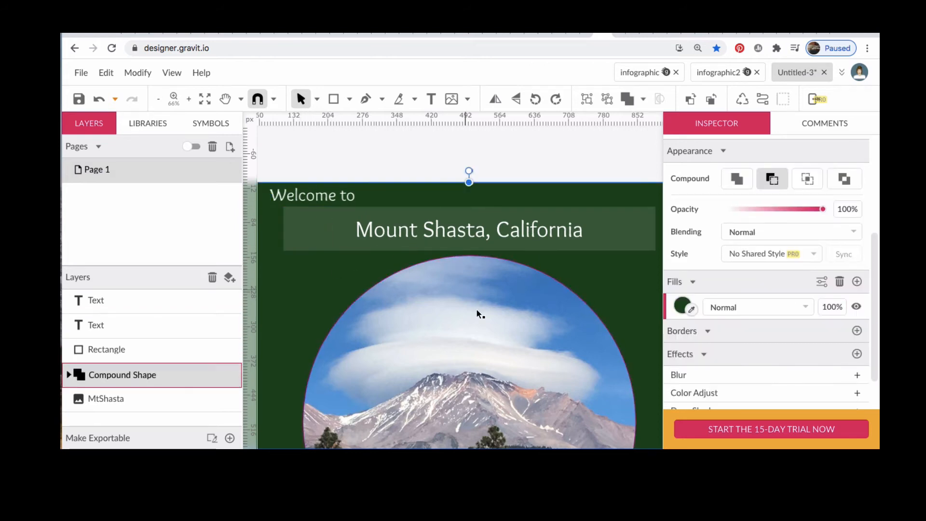
Step: Draw a circle about 151 px wide in the lower-left of the canvas and fill it with blue #5191CF sampled from the photo's sky
scroll(496, 325, down, 5)
scroll(499, 308, right, 2)
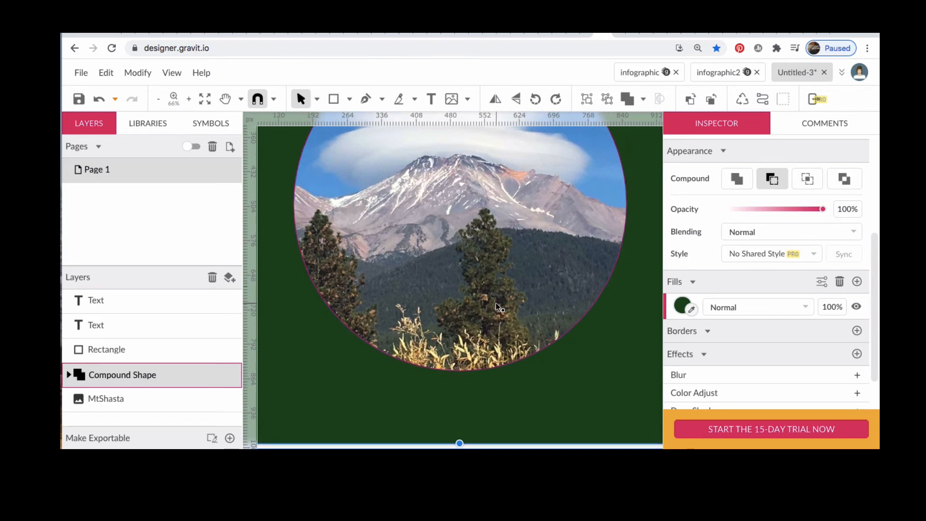
click(349, 100)
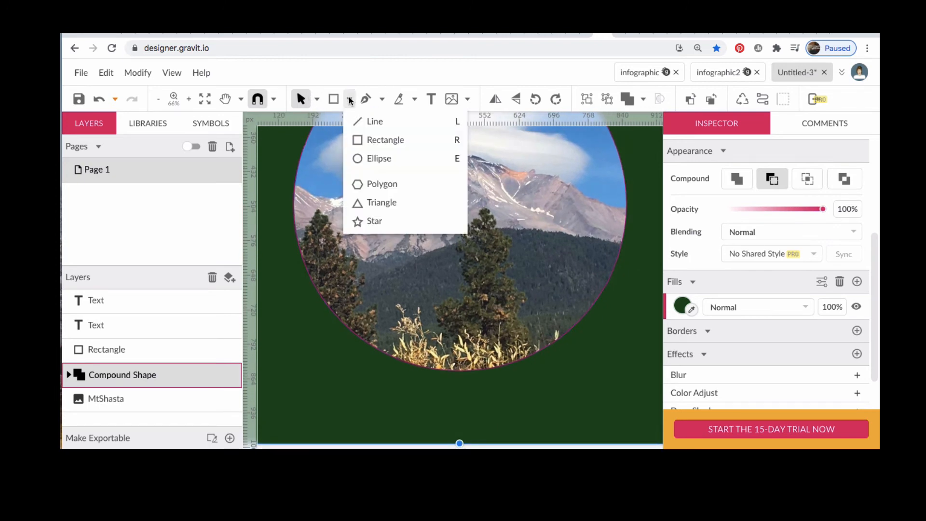
click(369, 159)
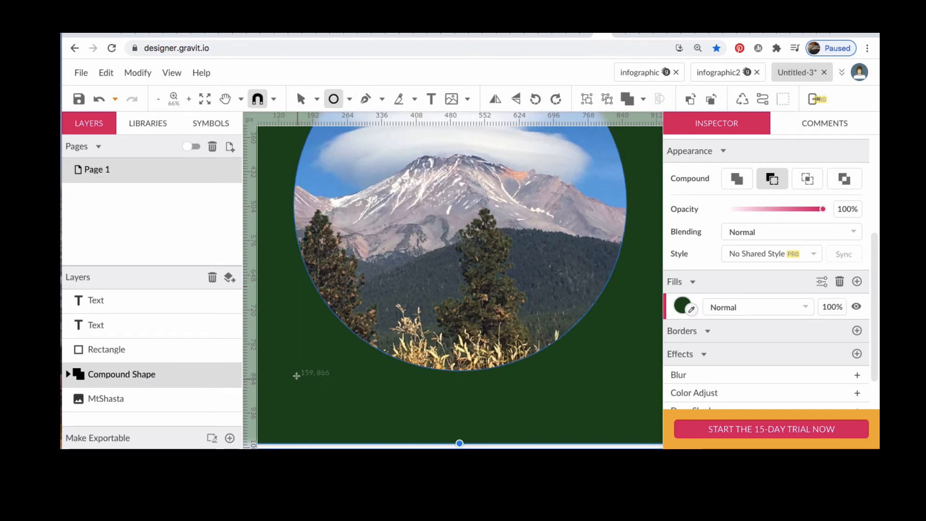
drag(297, 375, 368, 415)
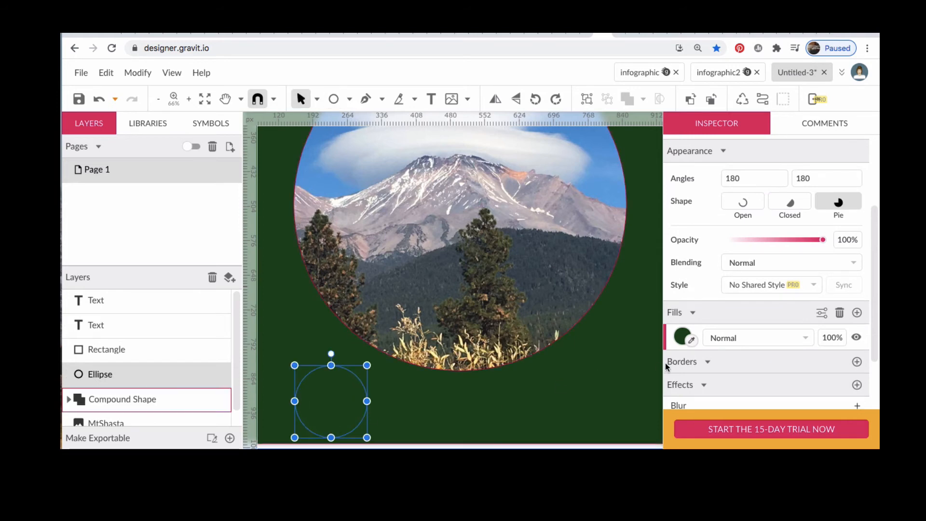
click(693, 341)
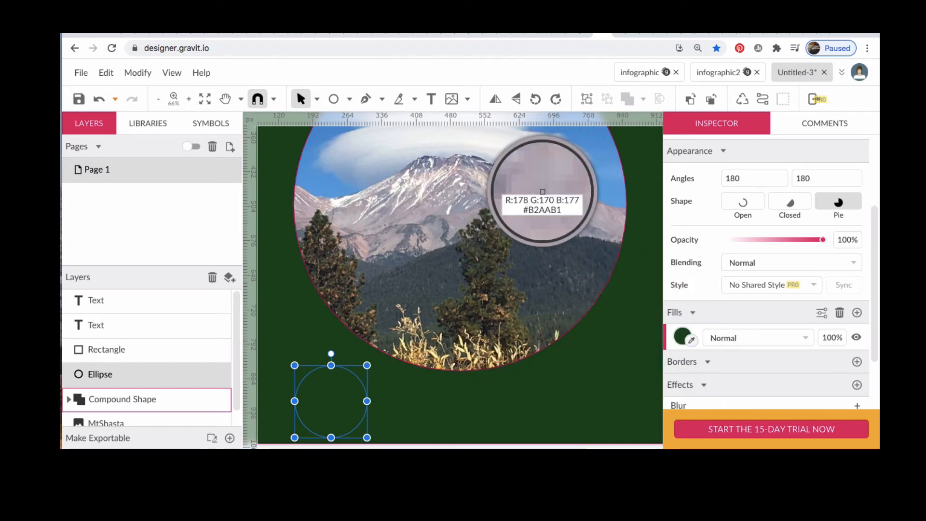
click(585, 135)
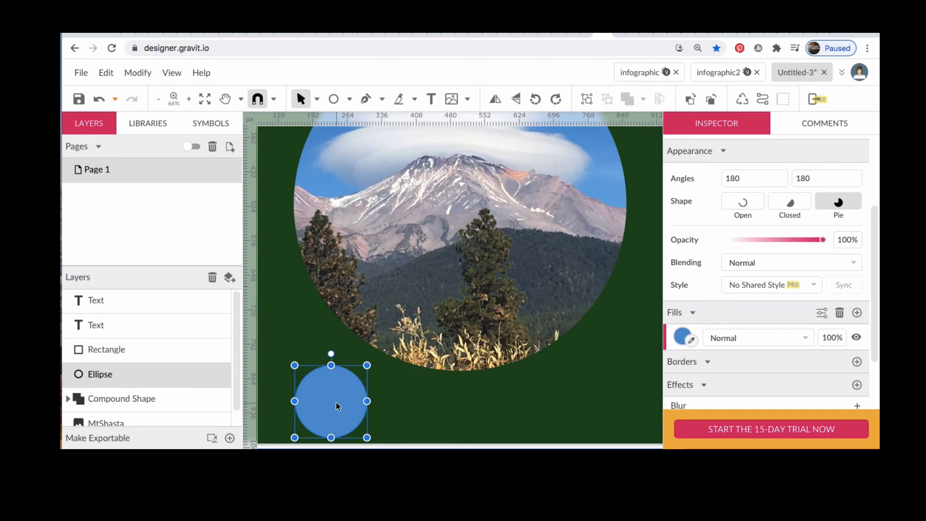
Step: Raise the blue circle slightly and duplicate it into the lower-right corner at the same height
mouse_move(336, 402)
mouse_down()
mouse_move(325, 372)
mouse_move(332, 395)
mouse_up()
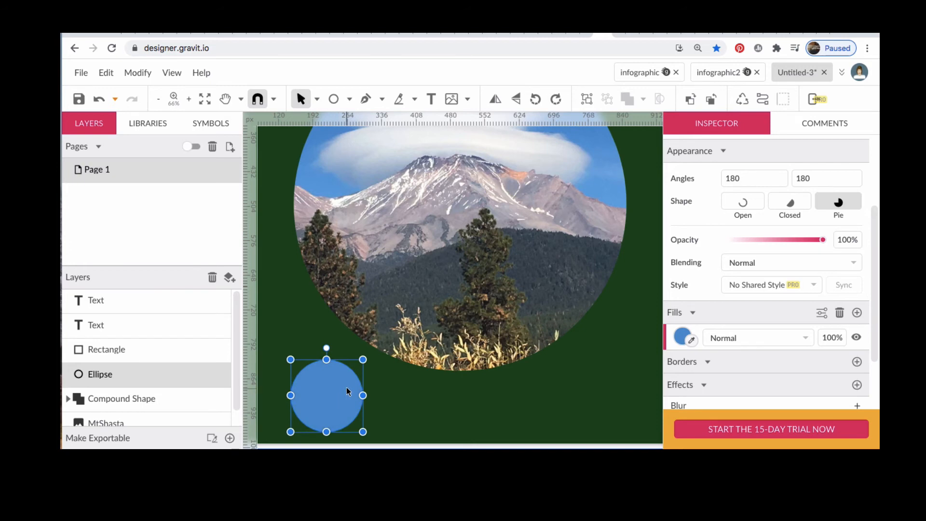
drag(347, 391, 592, 397)
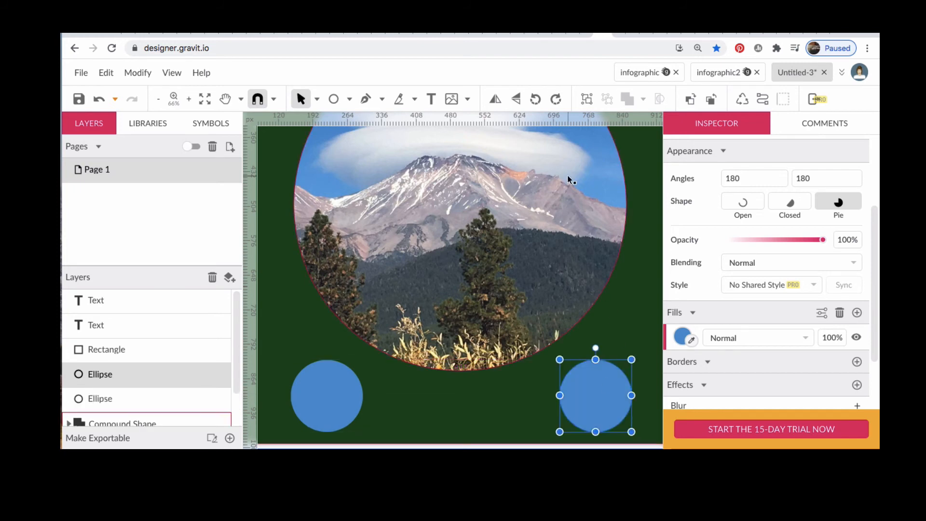
Step: Compare the design with the reference infographics open in the other tabs
click(431, 99)
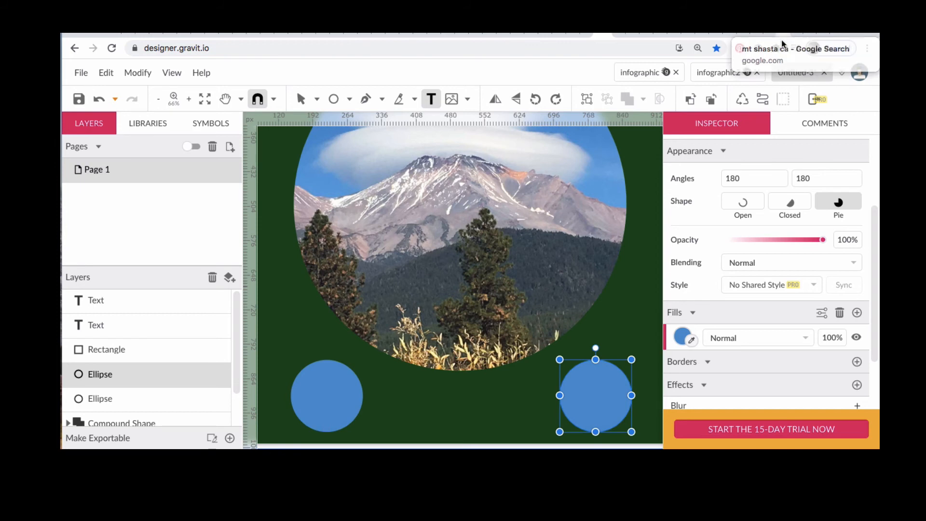
click(726, 73)
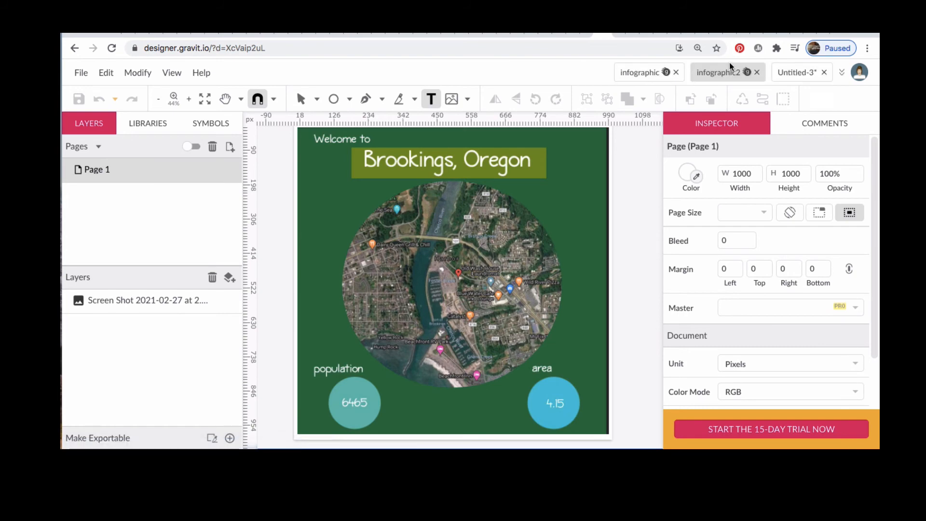
click(796, 67)
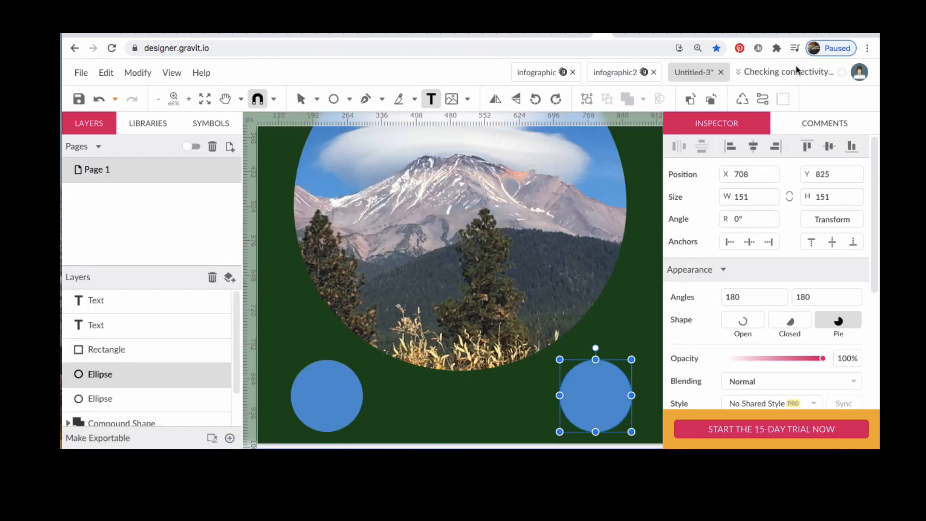
click(645, 73)
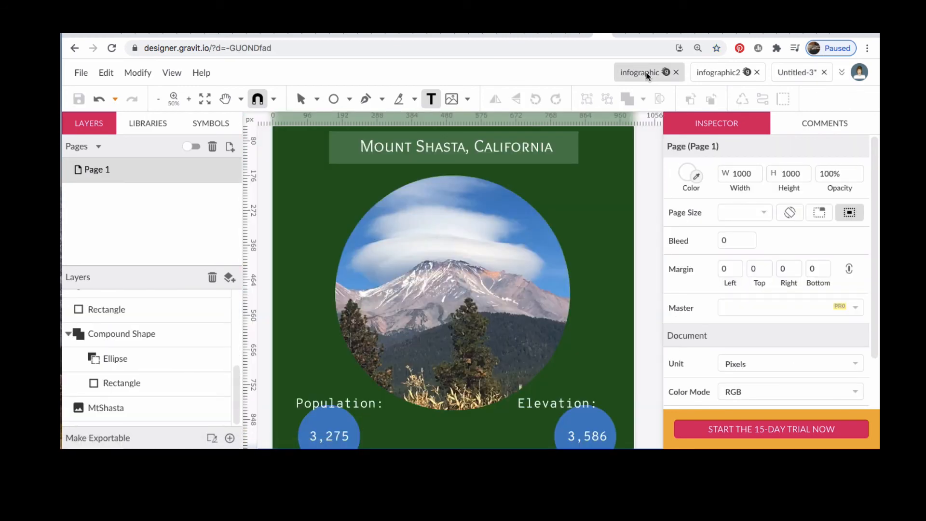
click(786, 72)
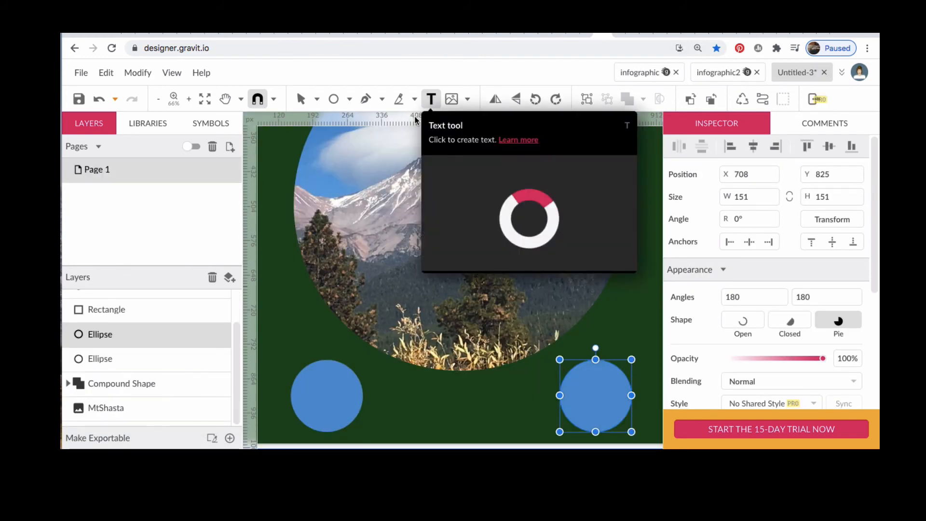
Step: Add the text "3,275" inside the left blue circle
click(307, 399)
text(3)
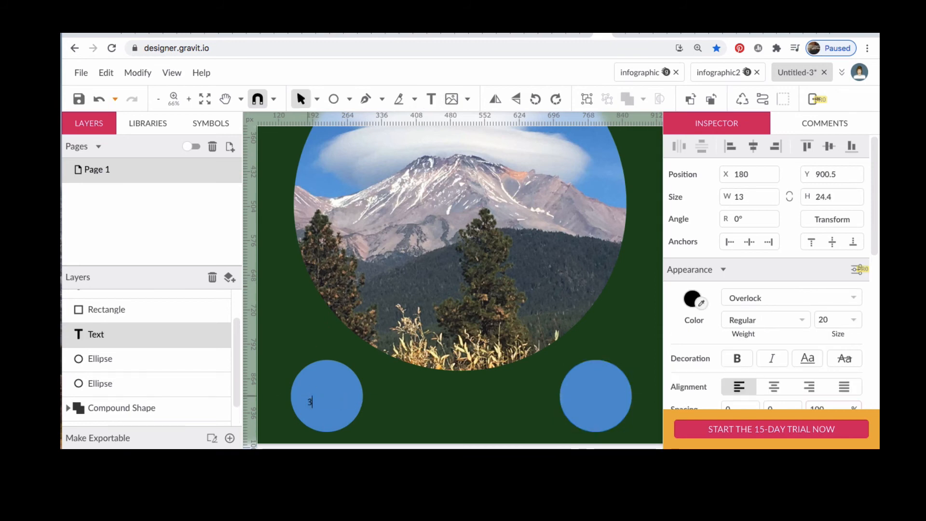
text(,275)
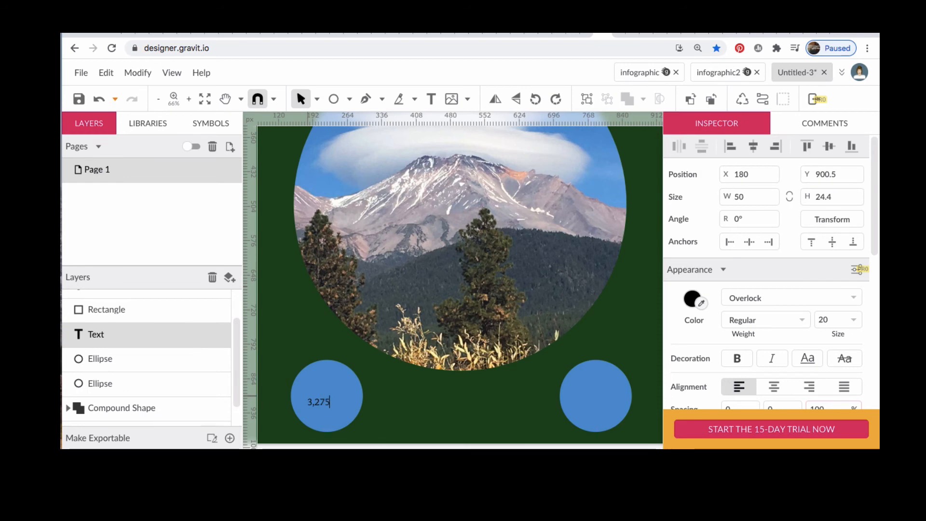
key(Escape)
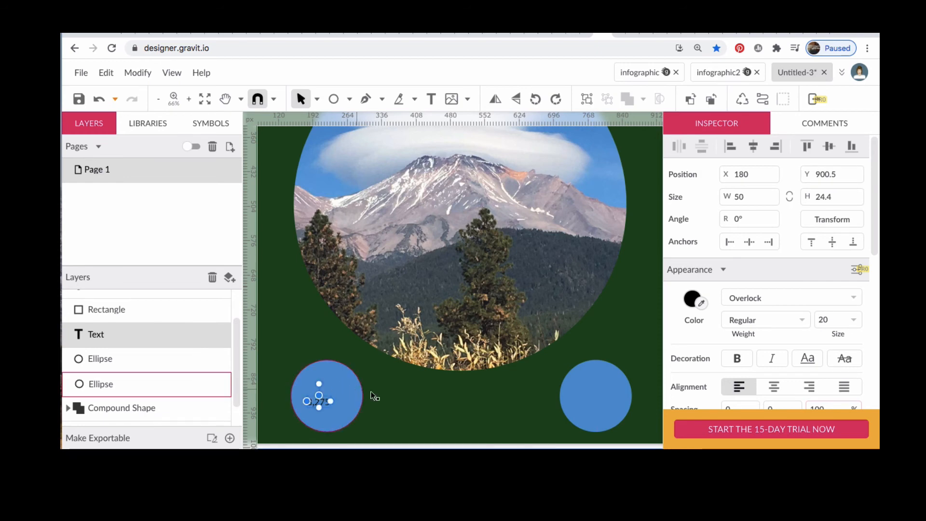
Step: Set the "3,275" text color to white and its size to 36 px
click(693, 300)
click(838, 281)
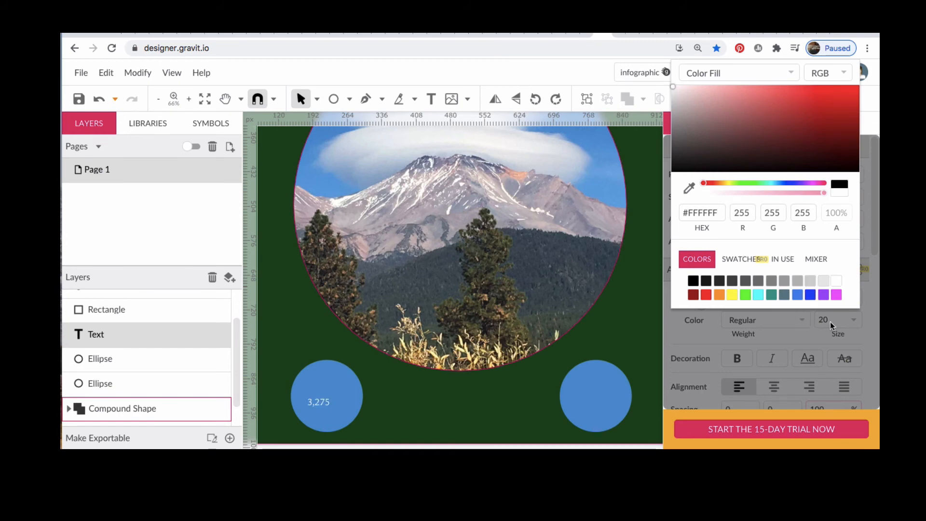
click(853, 319)
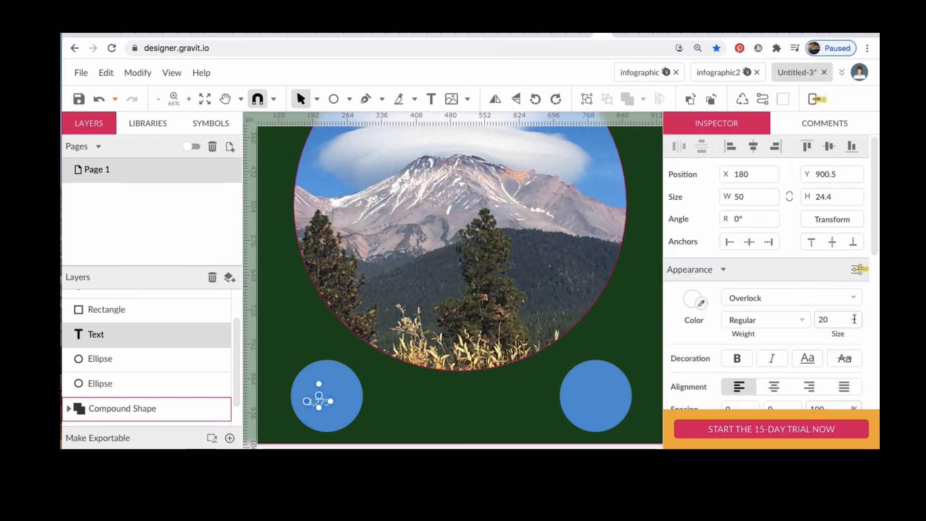
click(854, 319)
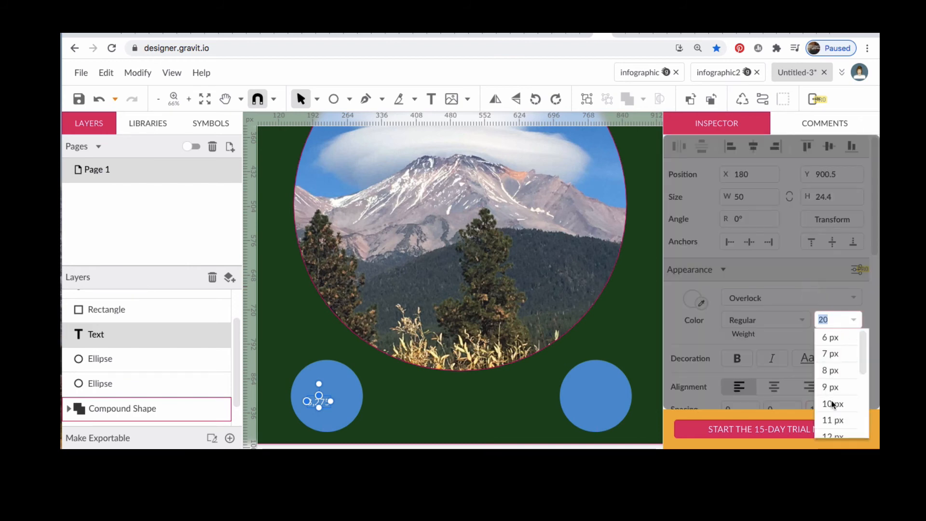
scroll(838, 426, down, 3)
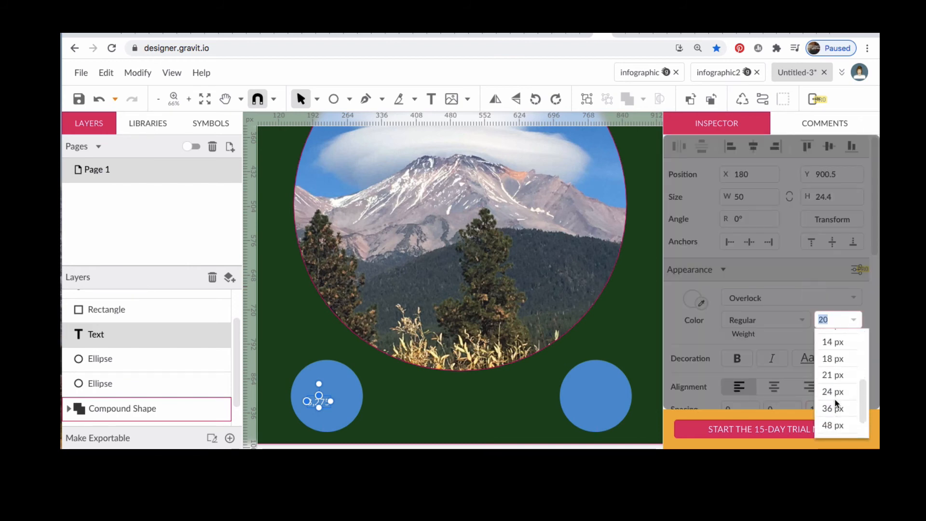
click(837, 408)
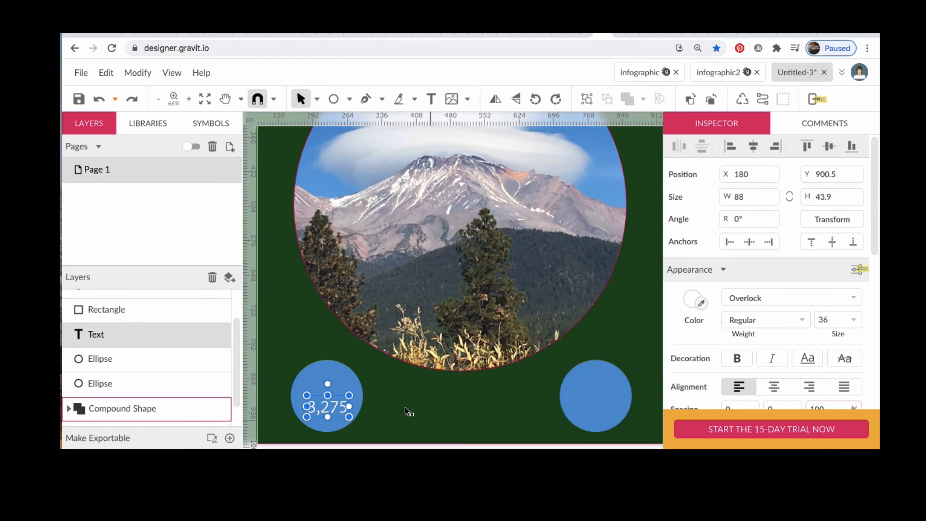
Step: Center the "3,275" text in the left circle and duplicate it into the right circle
drag(332, 410, 332, 399)
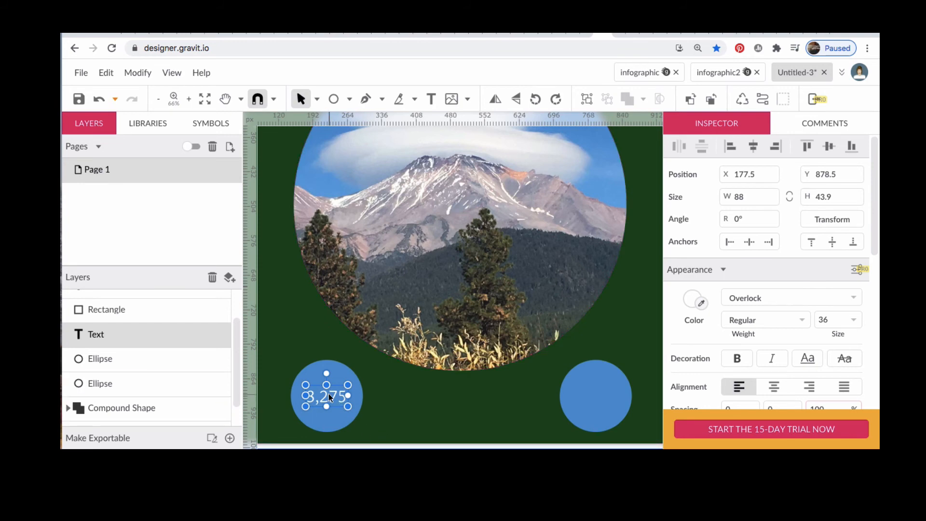
key(alt)
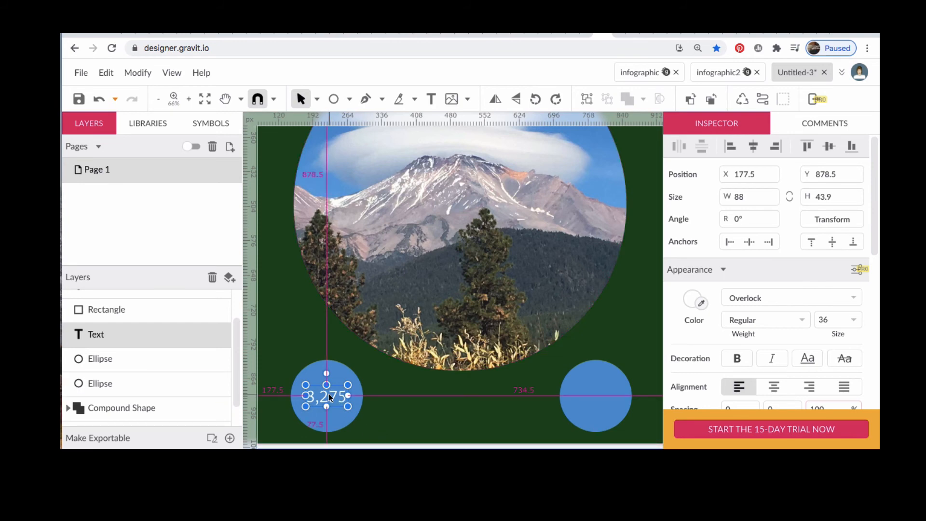
drag(329, 397, 598, 394)
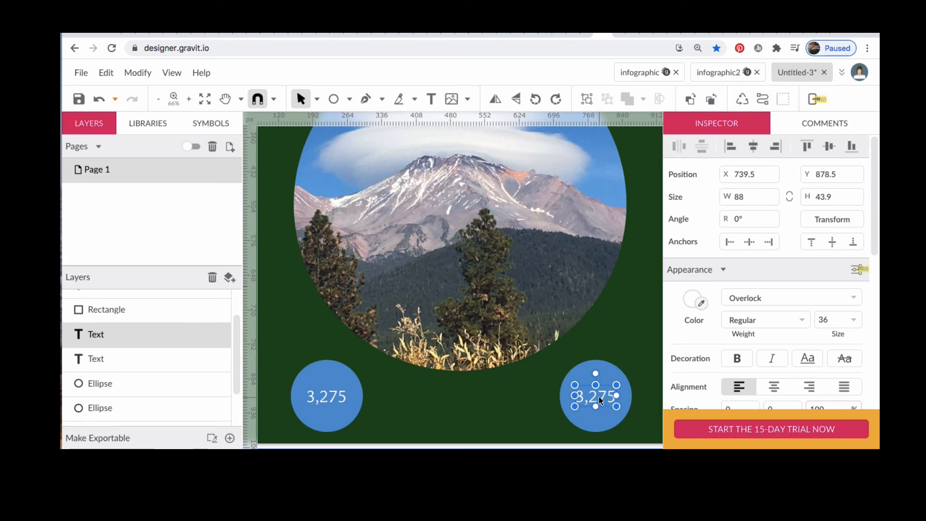
Step: Change the duplicated number in the right circle to "3,586"
double_click(599, 397)
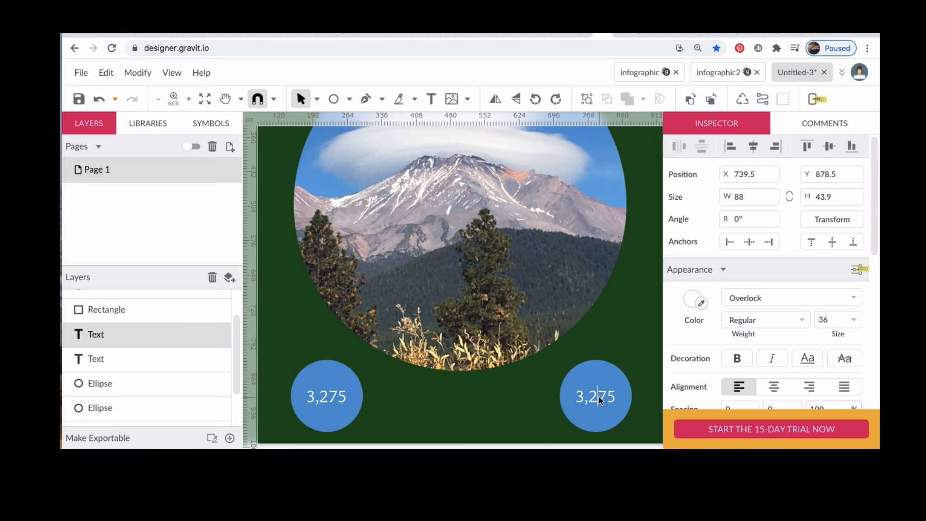
key(BackSpace)
text(5)
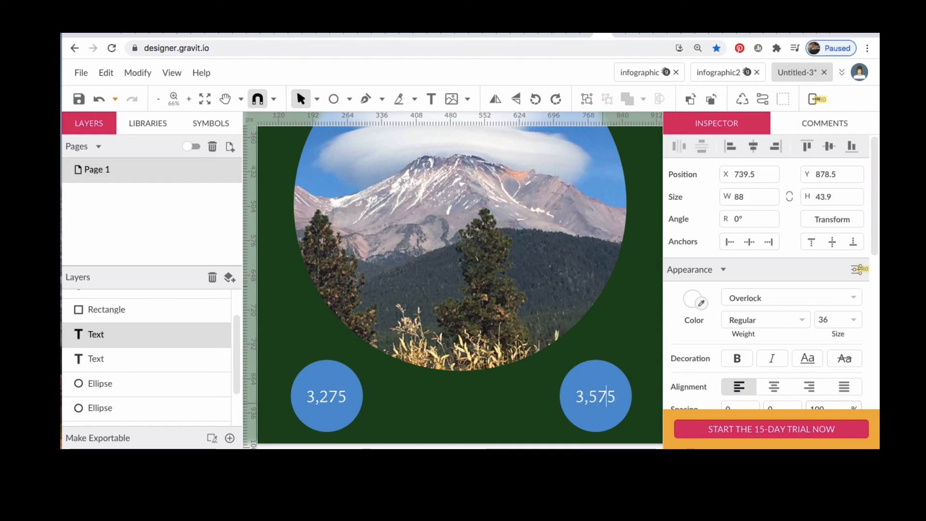
key(End)
key(BackSpace)
key(BackSpace)
text(86)
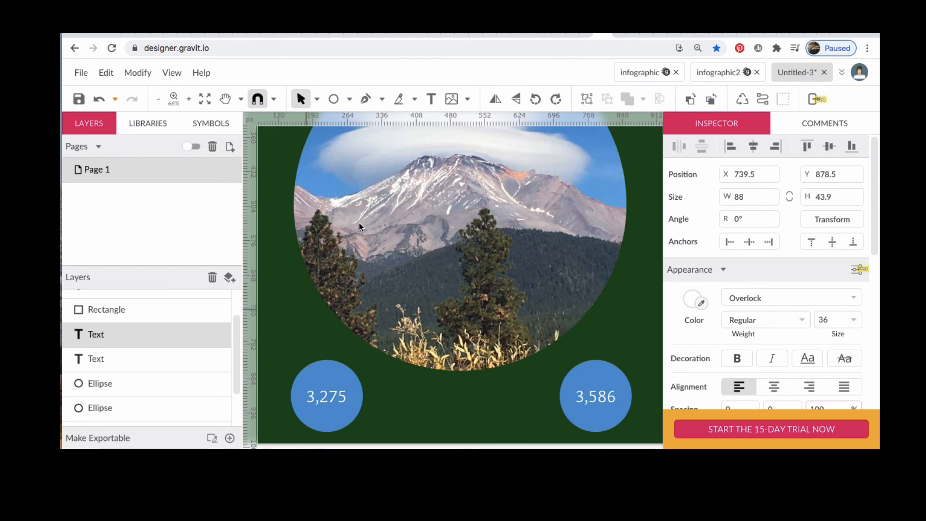
key(Escape)
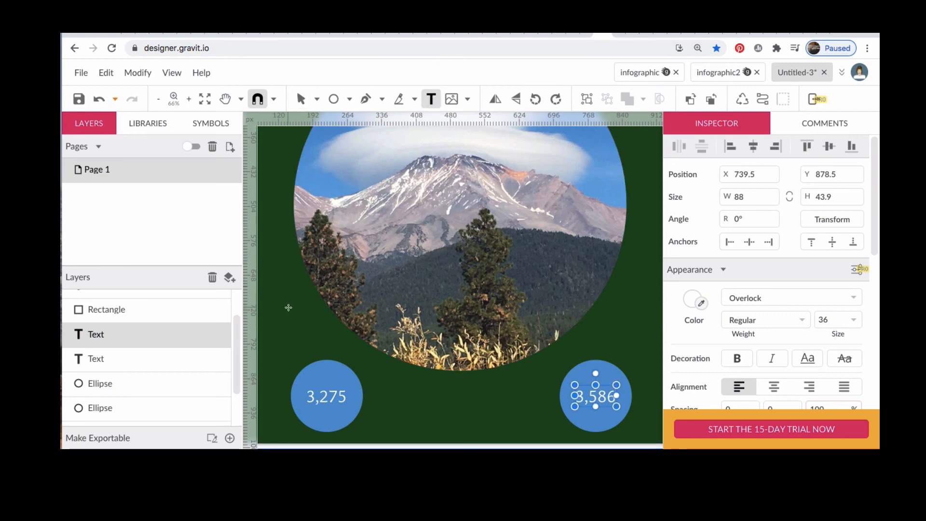
Step: Add the label "Population" above the left blue circle
click(286, 348)
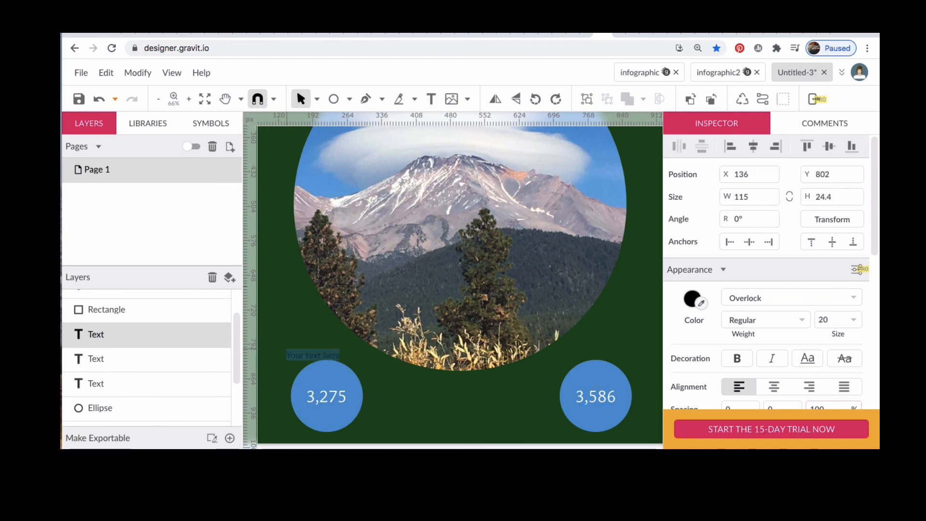
text(Populat)
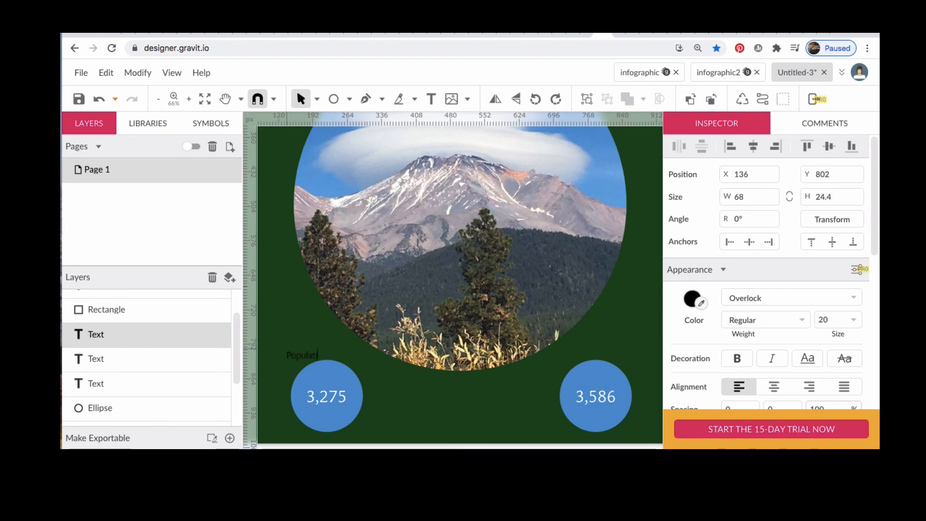
text(ion)
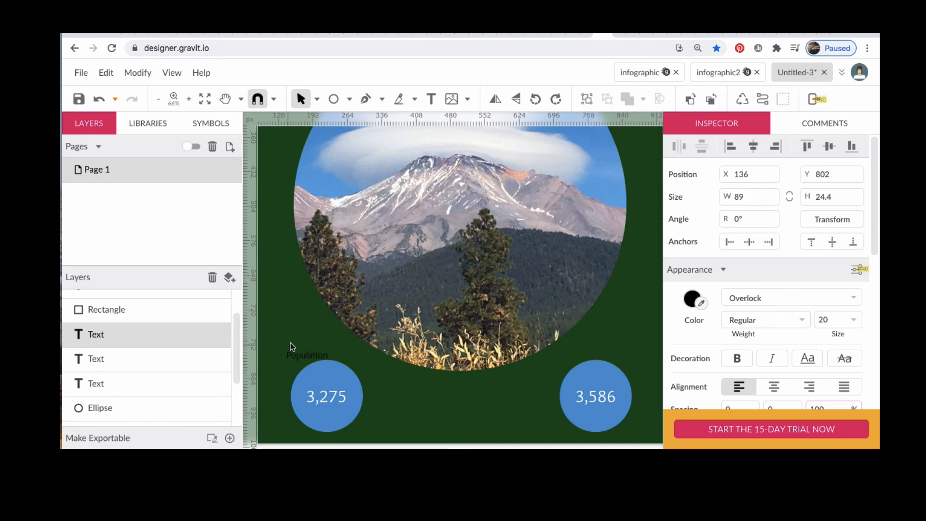
Step: Set the "Population" label color to white and its size to 36 px
click(691, 301)
click(836, 281)
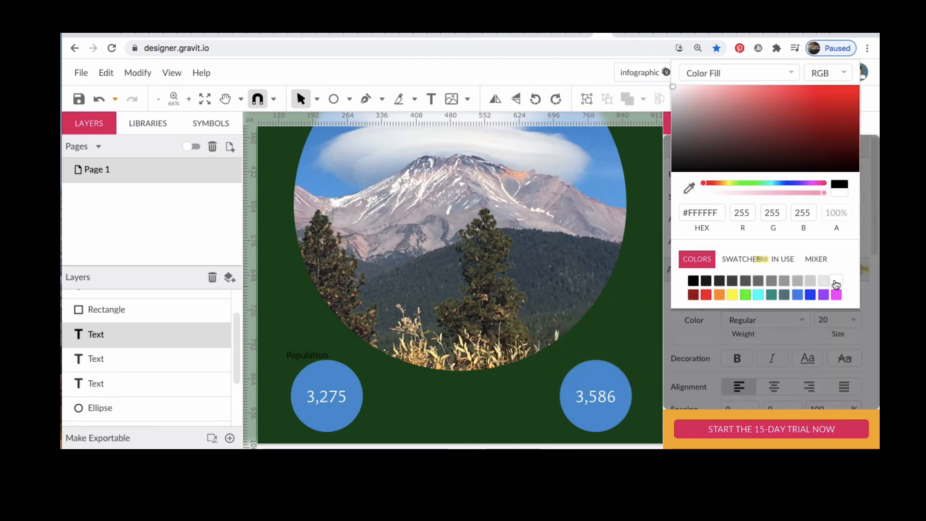
click(869, 339)
click(838, 320)
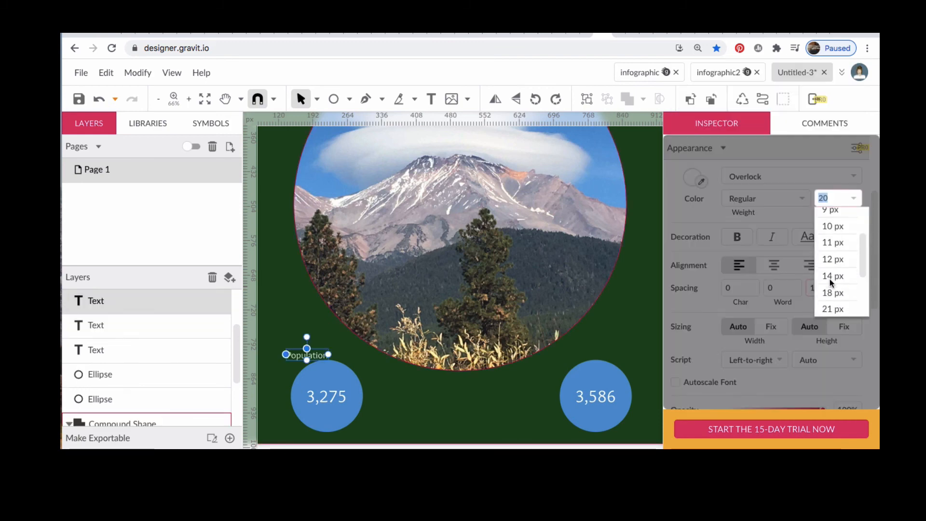
scroll(830, 280, down, 3)
click(831, 281)
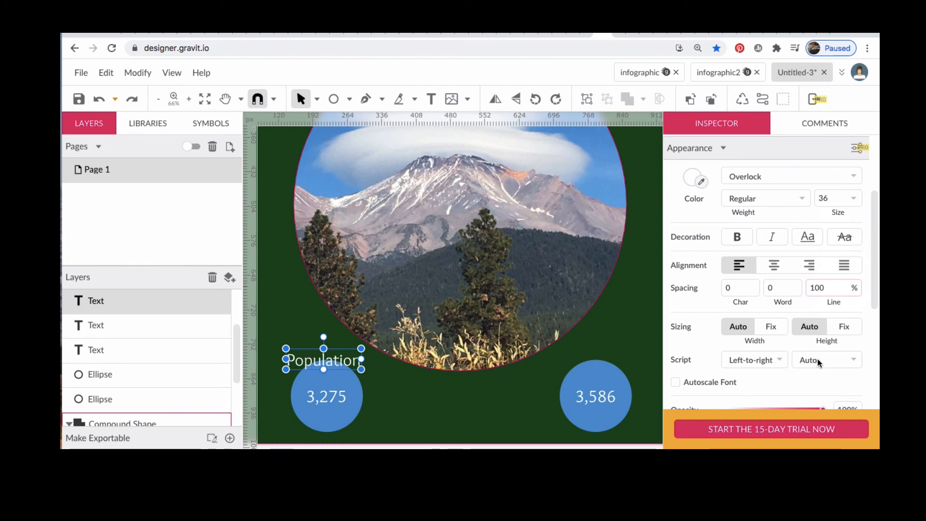
click(359, 366)
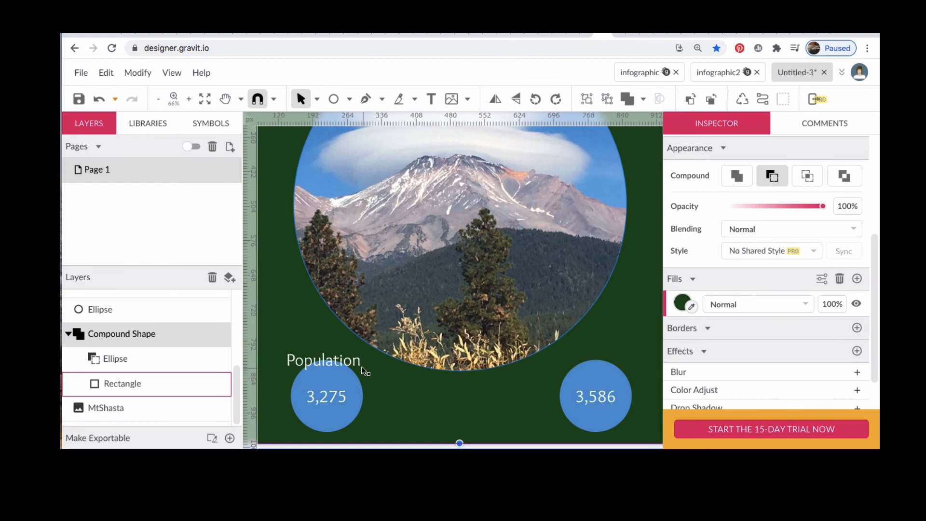
Step: Widen the "Population" label's text box and add a colon so it reads "Population:"
click(360, 366)
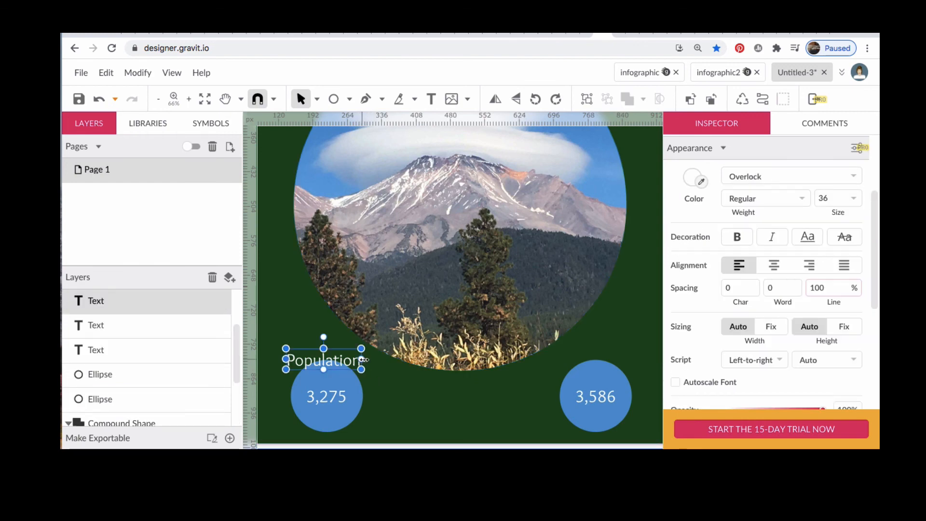
drag(363, 366, 368, 360)
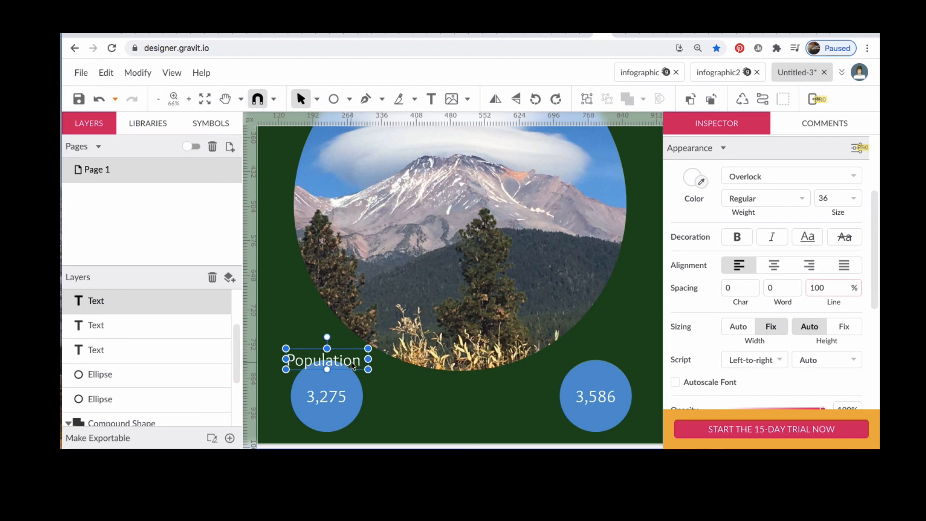
double_click(353, 365)
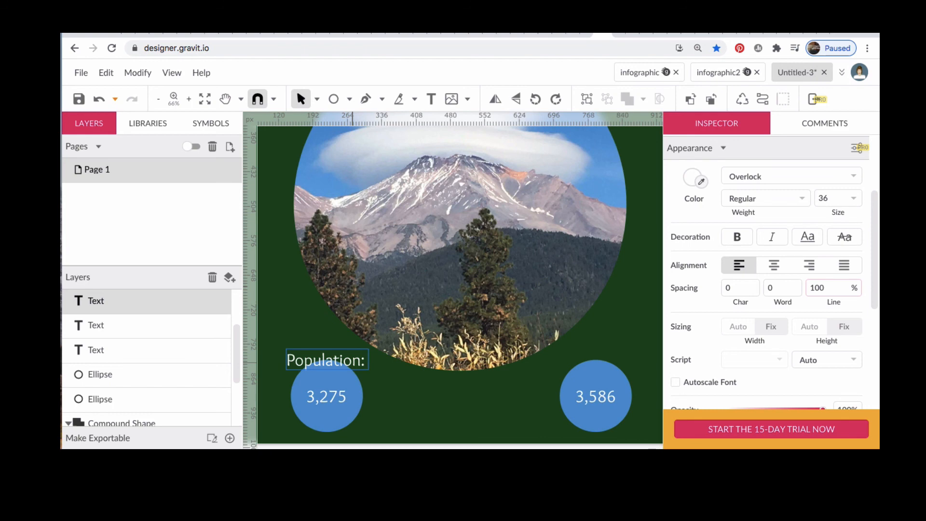
key(Escape)
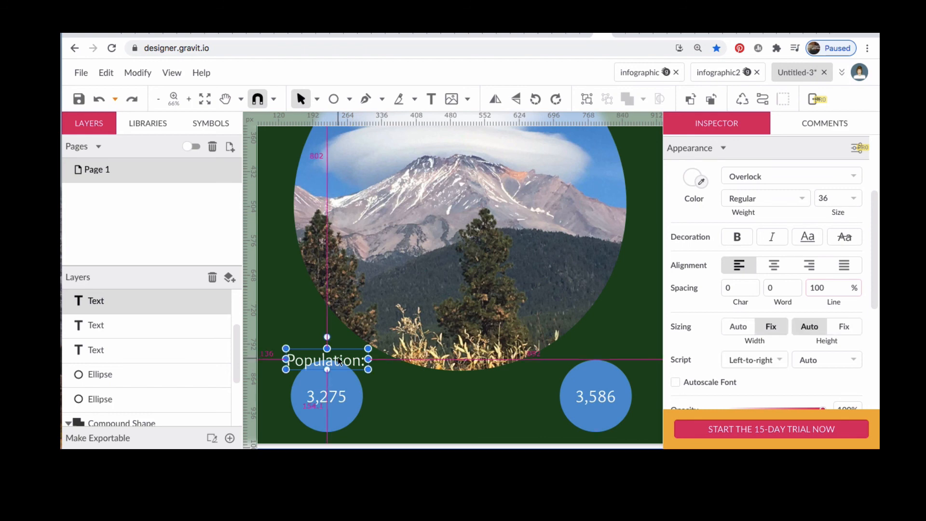
Step: Duplicate the label above the right blue circle and change the copy's text to "Elevation:"
key(Escape)
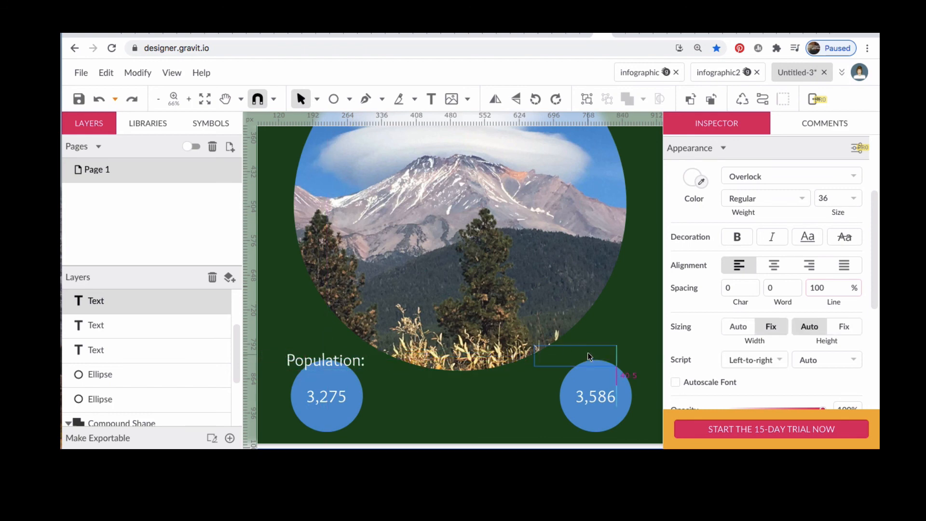
mouse_move(588, 352)
mouse_down()
mouse_move(595, 365)
mouse_move(596, 357)
mouse_up()
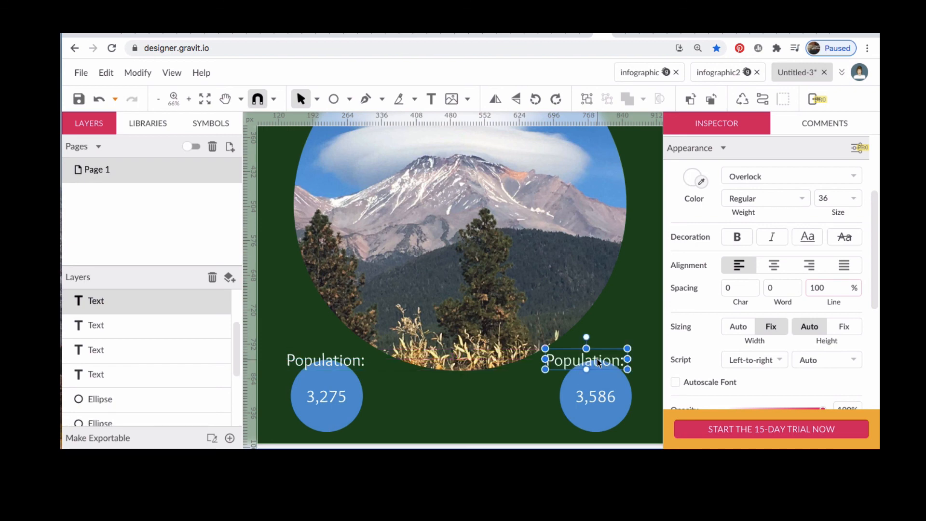
double_click(598, 363)
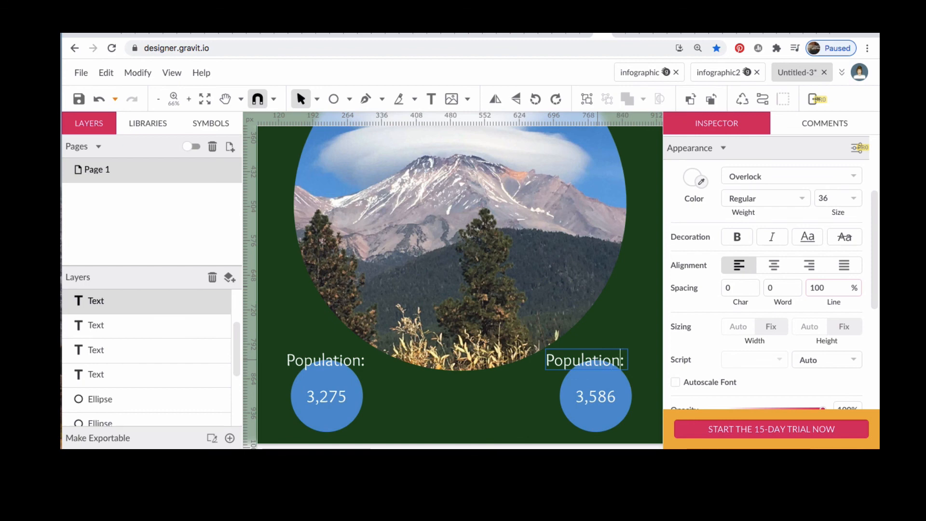
key(Right)
key(Right)
key(Right)
key(BackSpace)
key(BackSpace)
key(BackSpace)
key(BackSpace)
key(BackSpace)
key(BackSpace)
key(BackSpace)
key(BackSpace)
key(BackSpace)
key(BackSpace)
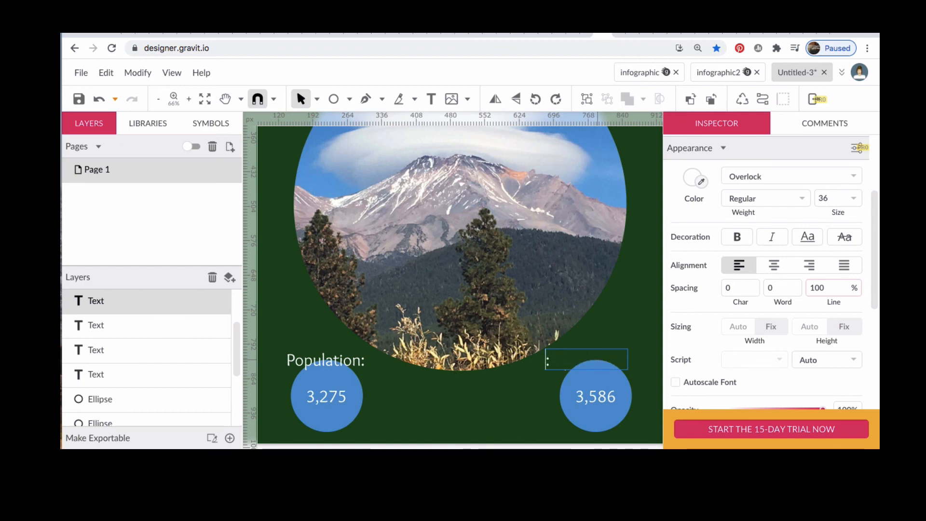
text(Elevation)
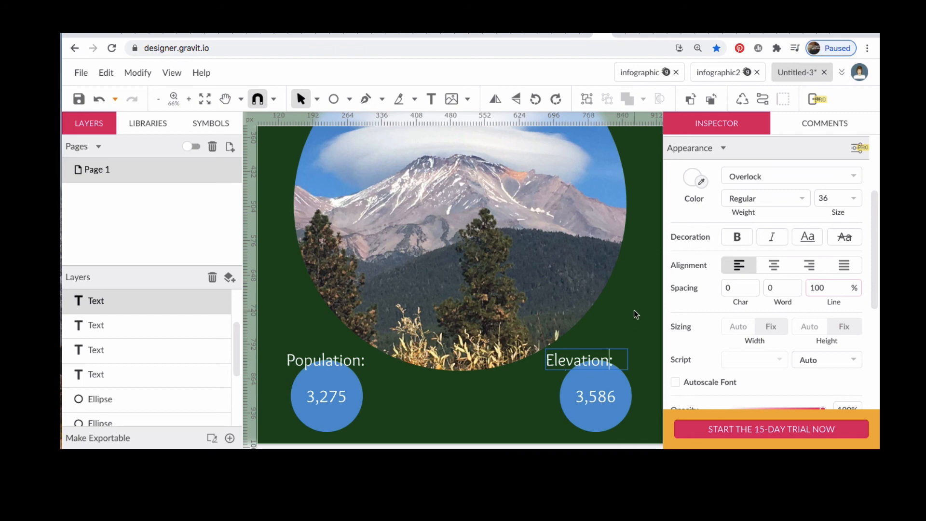
key(Escape)
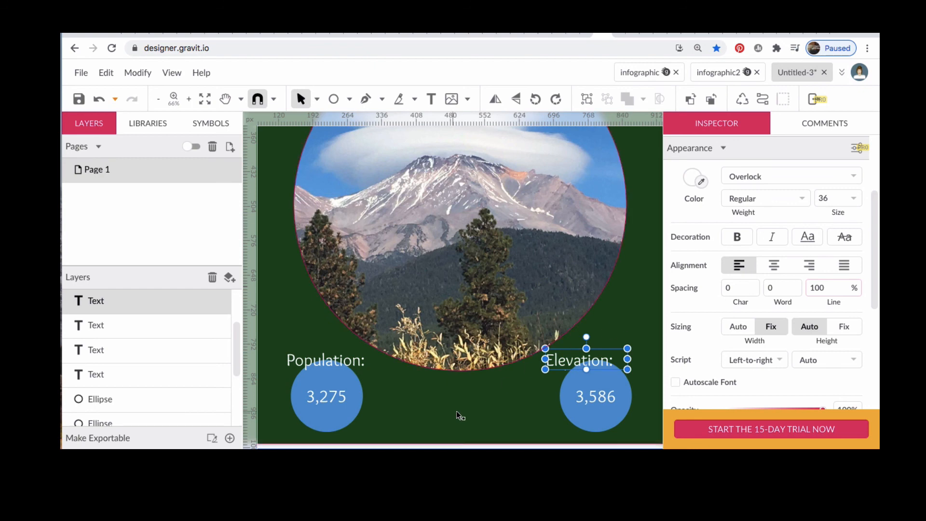
click(468, 419)
click(468, 418)
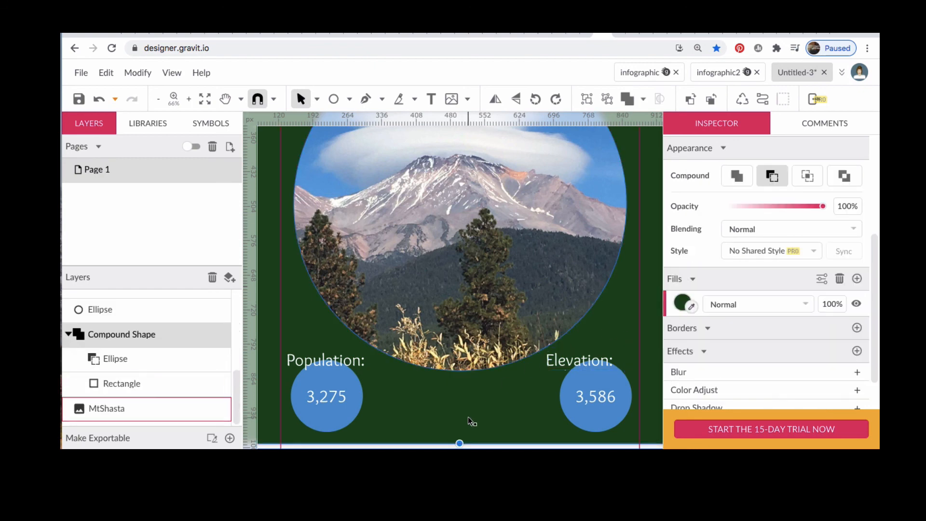
key(ctrl+minus)
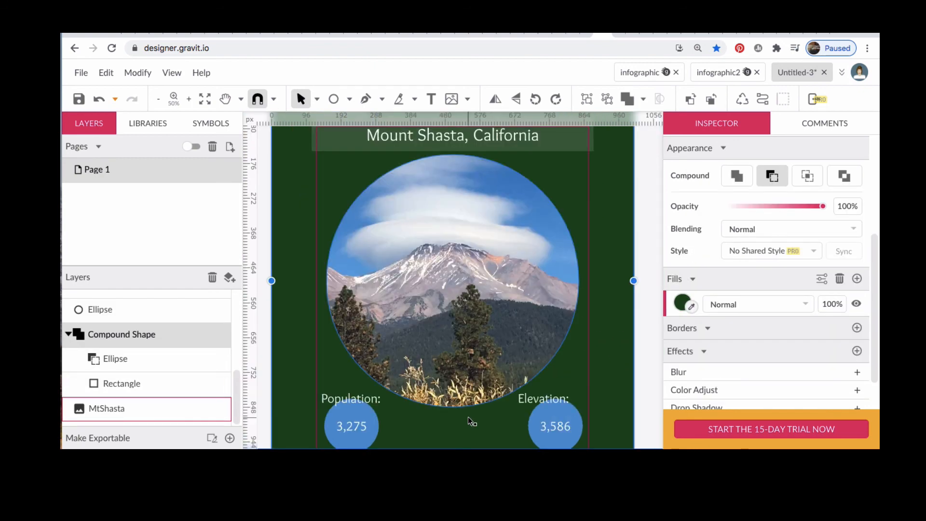
key(ctrl+minus)
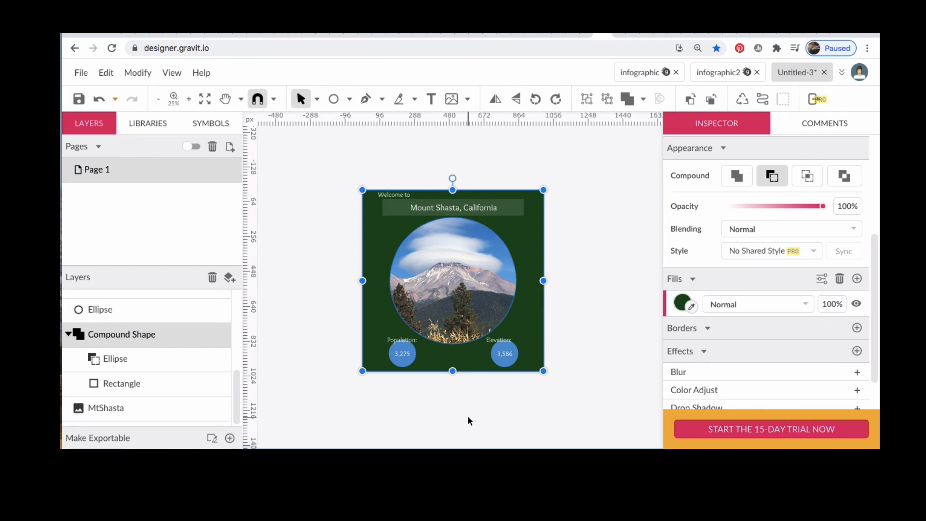
key(ctrl+plus)
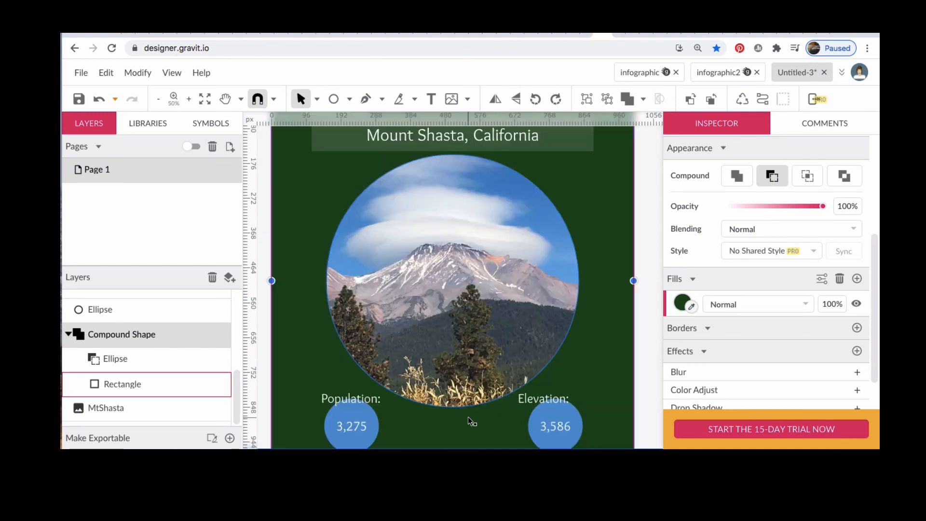